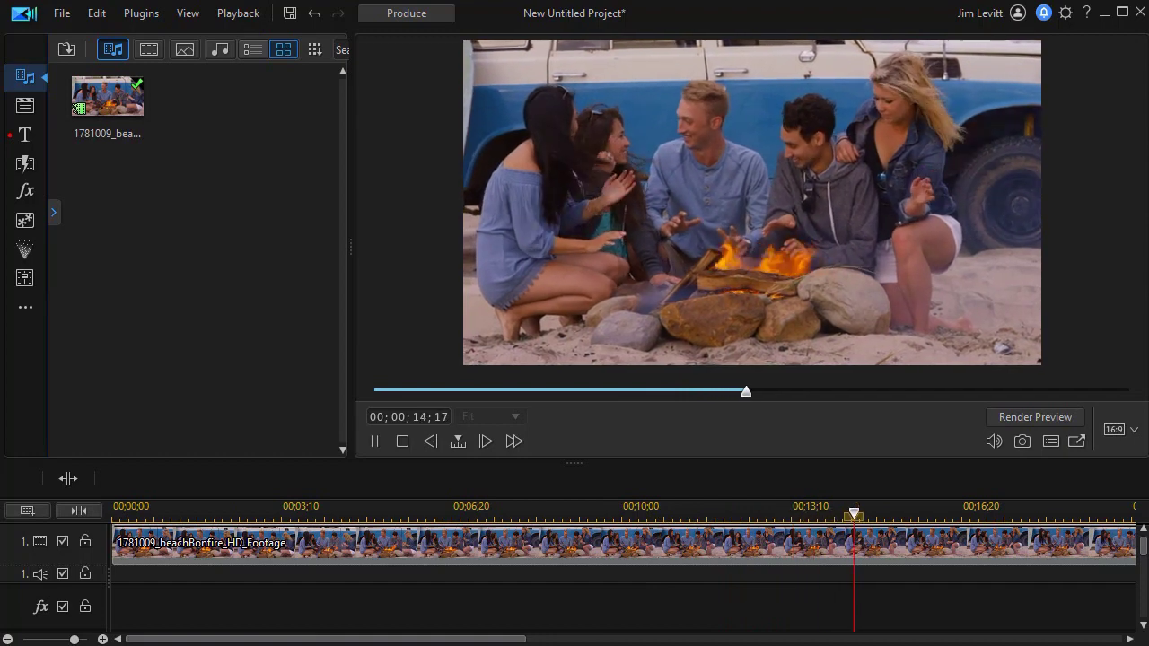
- Stop the beach bonfire playback and reset the playhead to 00;00;00
{"action": "left_click", "coordinate": [401, 442]}
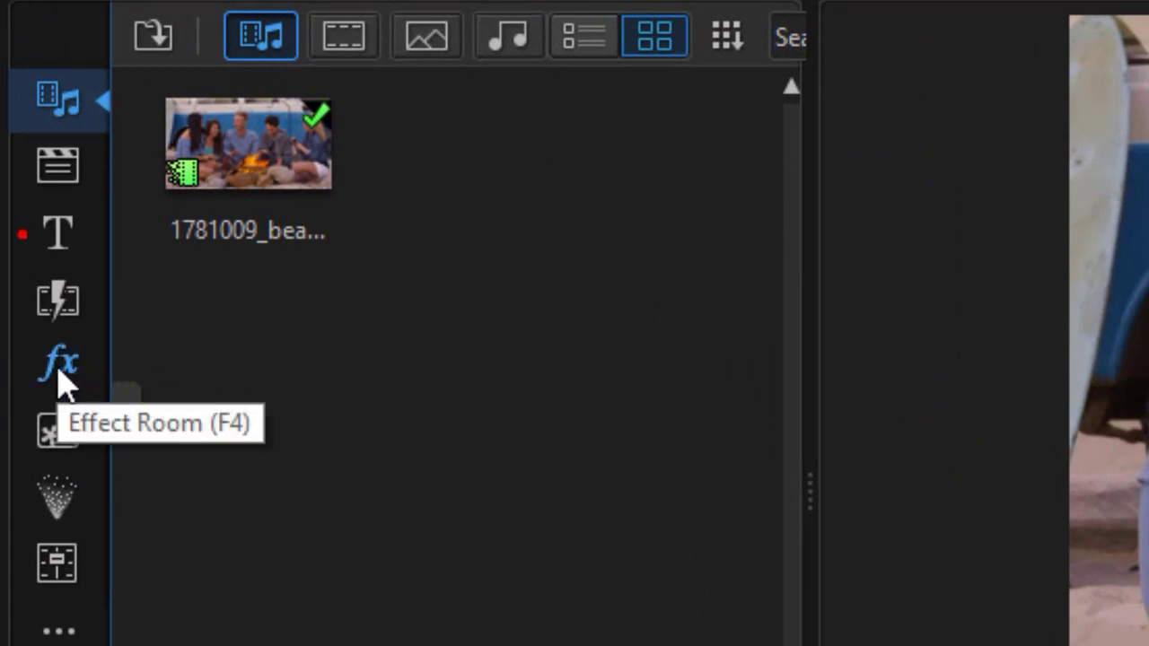
- Search the effects library for 'filt' and drag Filter Color over the clip's start
{"action": "left_click", "coordinate": [59, 381]}
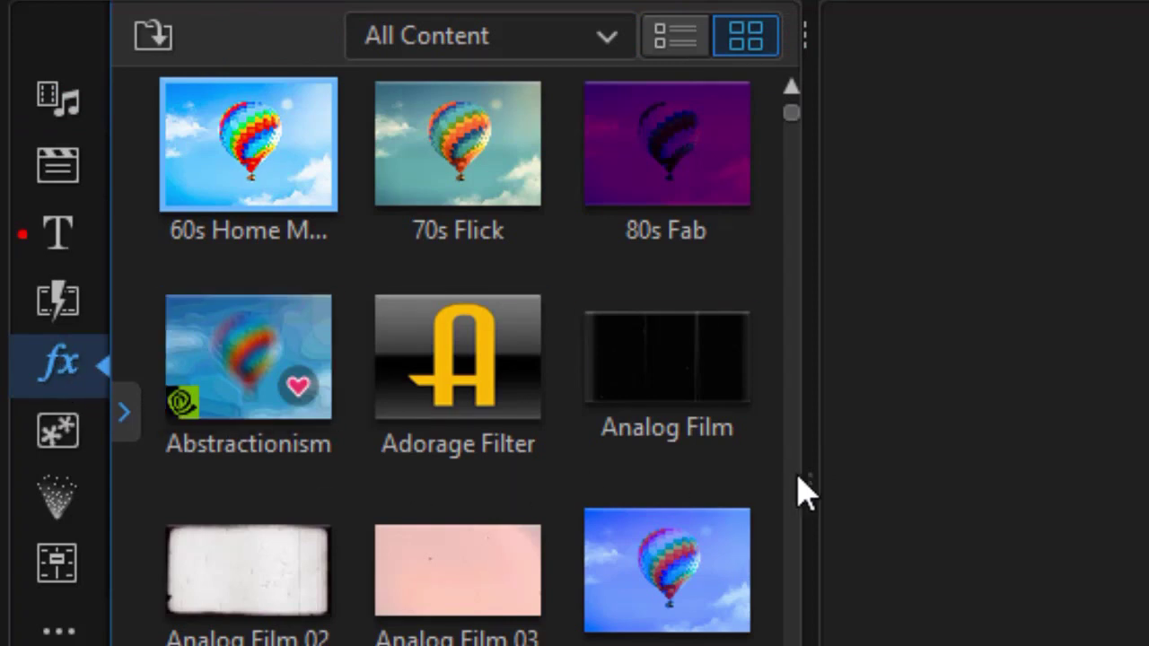
{"action": "left_click_drag", "start_coordinate": [808, 490], "coordinate": [1140, 507]}
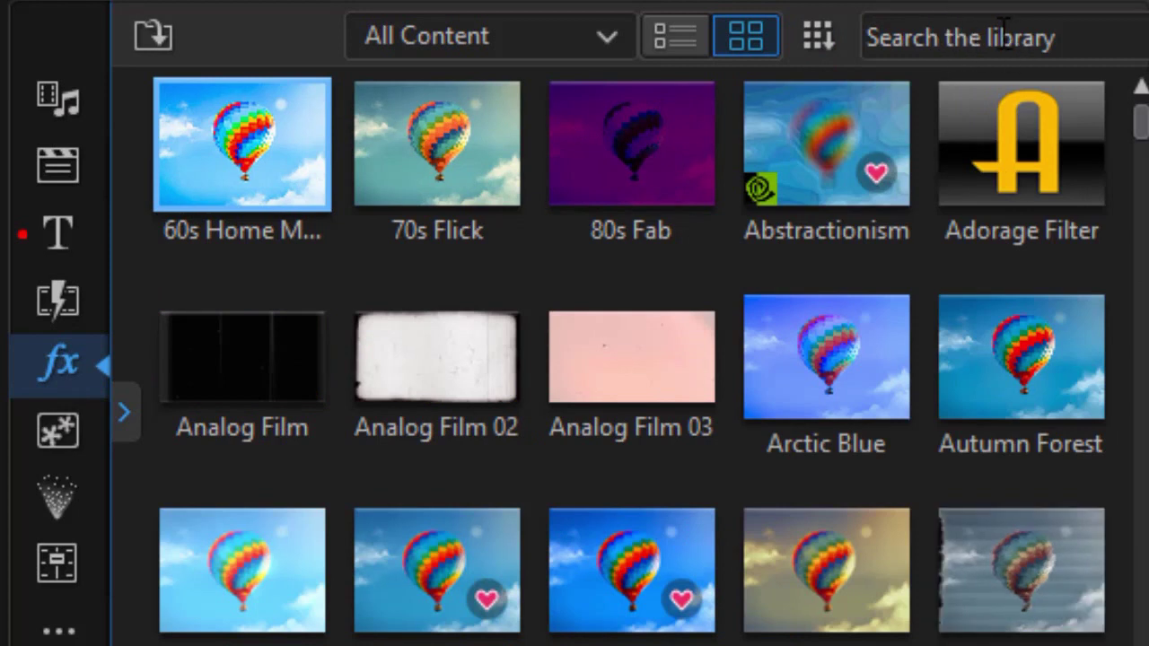
{"action": "left_click", "coordinate": [978, 28]}
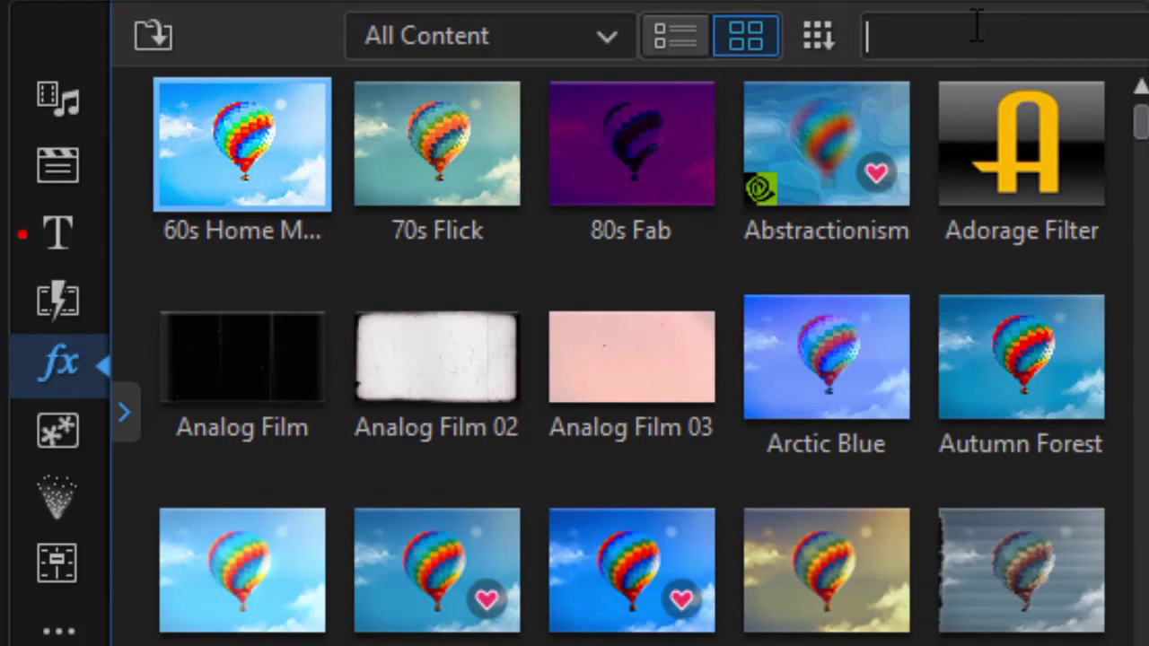
{"action": "type", "text": "filt"}
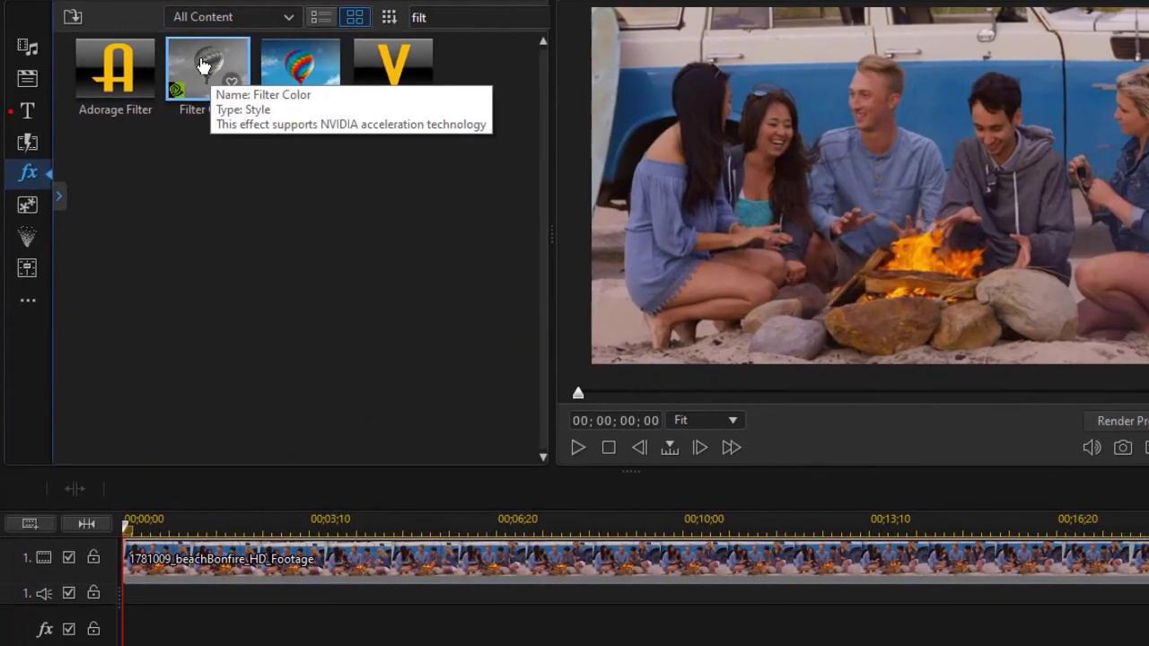
{"action": "left_click_drag", "start_coordinate": [203, 67], "coordinate": [178, 626]}
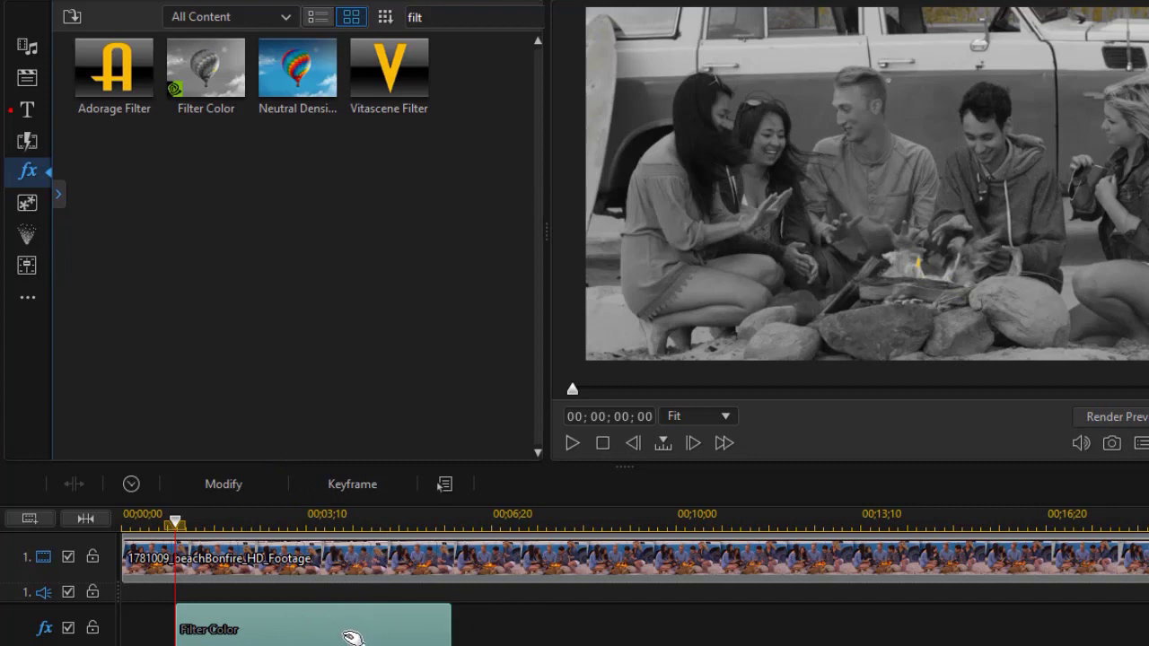
- Open Effect Settings for the Filter Color effect on the fx track
{"action": "double_click", "coordinate": [349, 633]}
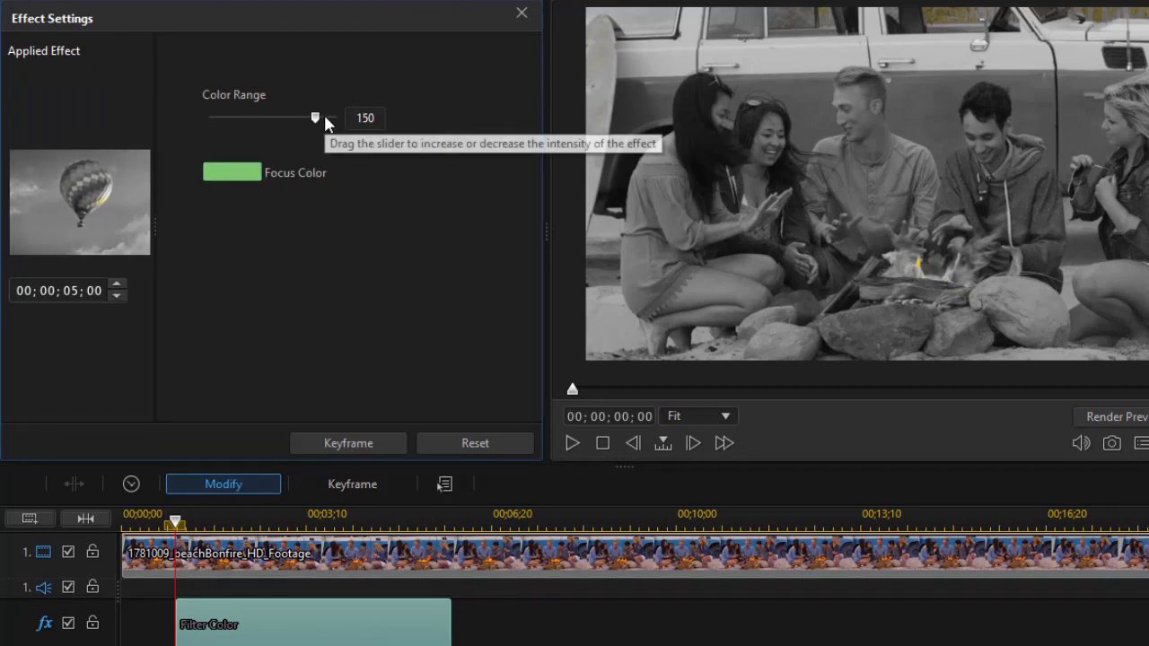
- Eyedrop the van's blue as the Filter Color focus colour and confirm it
{"action": "left_click", "coordinate": [238, 176]}
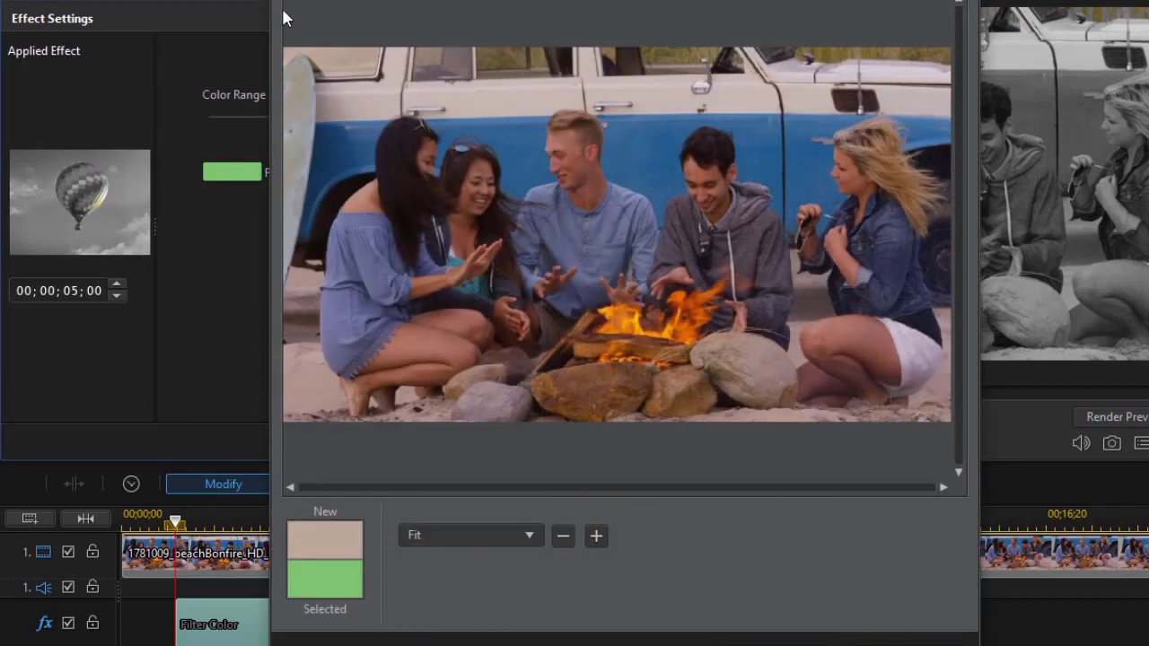
{"action": "left_click_drag", "start_coordinate": [446, 0], "coordinate": [419, 4]}
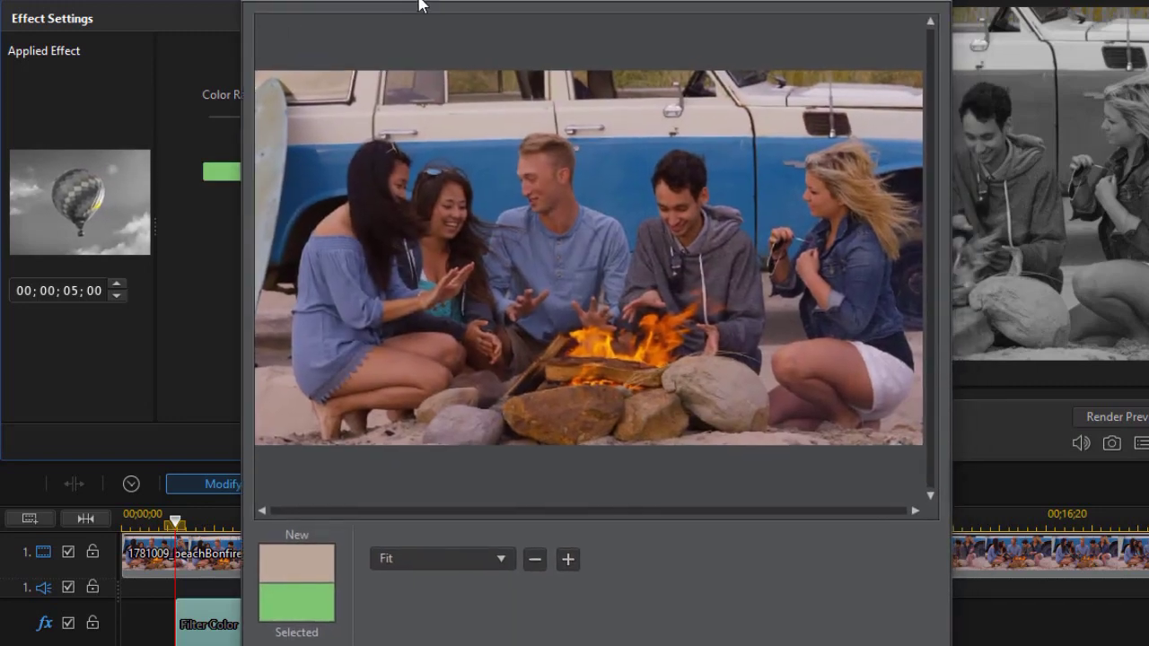
{"action": "left_click", "coordinate": [618, 173]}
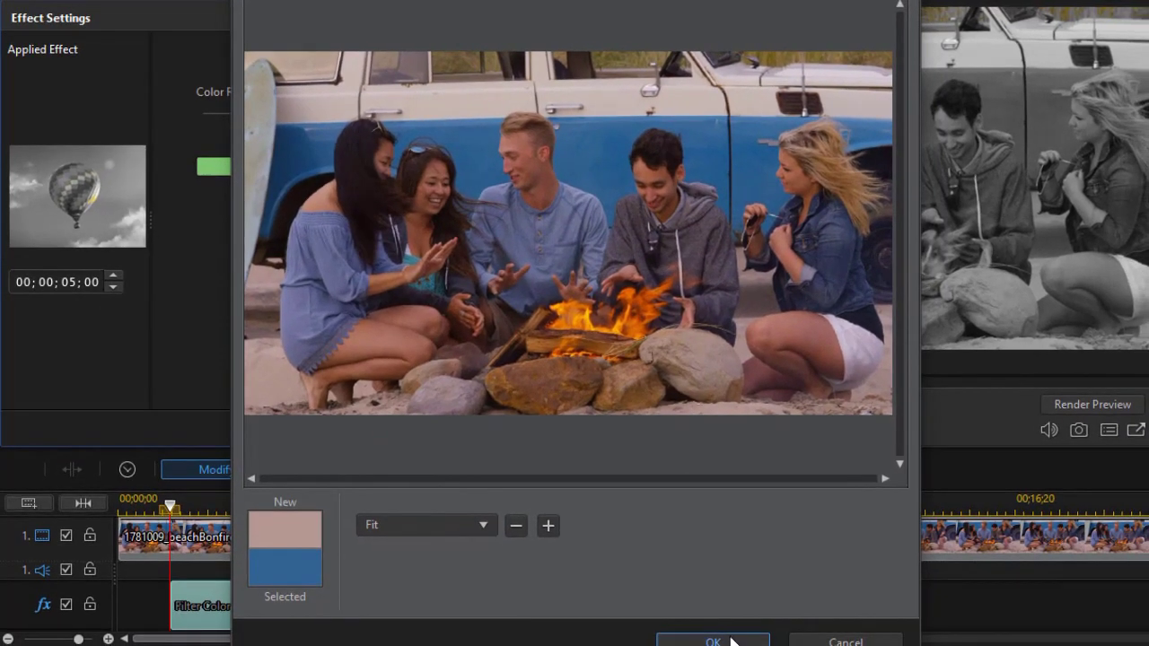
{"action": "left_click", "coordinate": [732, 642]}
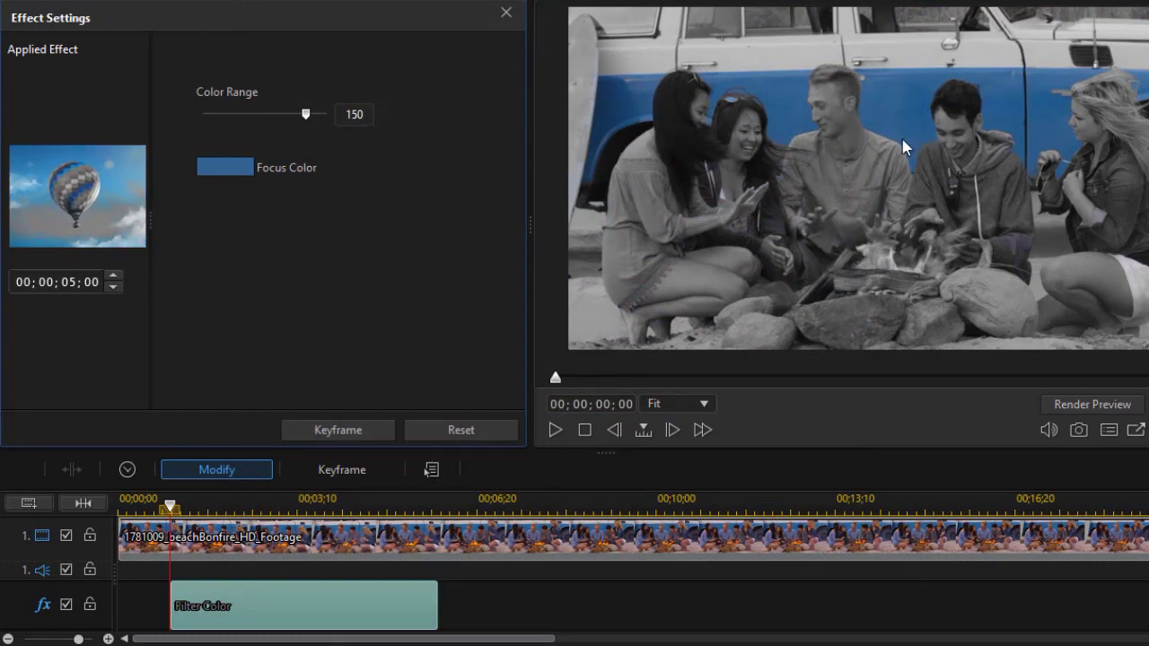
- Move the playhead back near the clip start and select the Filter Color effect
{"action": "left_click", "coordinate": [170, 505]}
{"action": "mouse_move", "coordinate": [167, 507]}
{"action": "left_mouse_down"}
{"action": "mouse_move", "coordinate": [152, 502]}
{"action": "mouse_move", "coordinate": [187, 506]}
{"action": "left_mouse_up"}
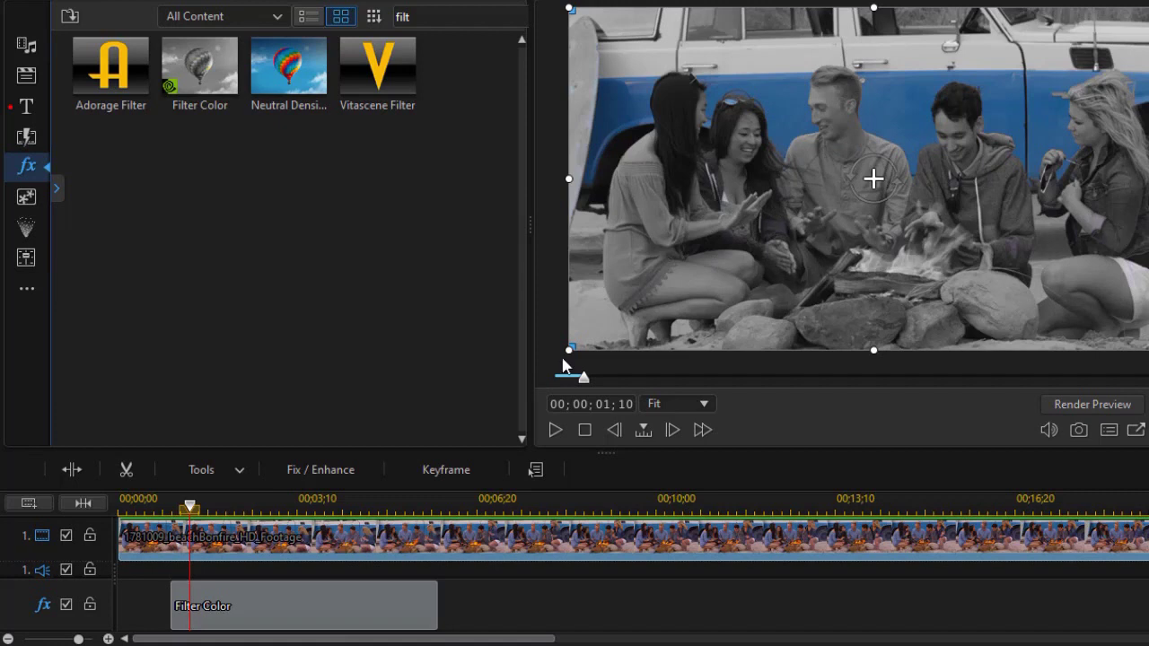
{"action": "left_click", "coordinate": [278, 608]}
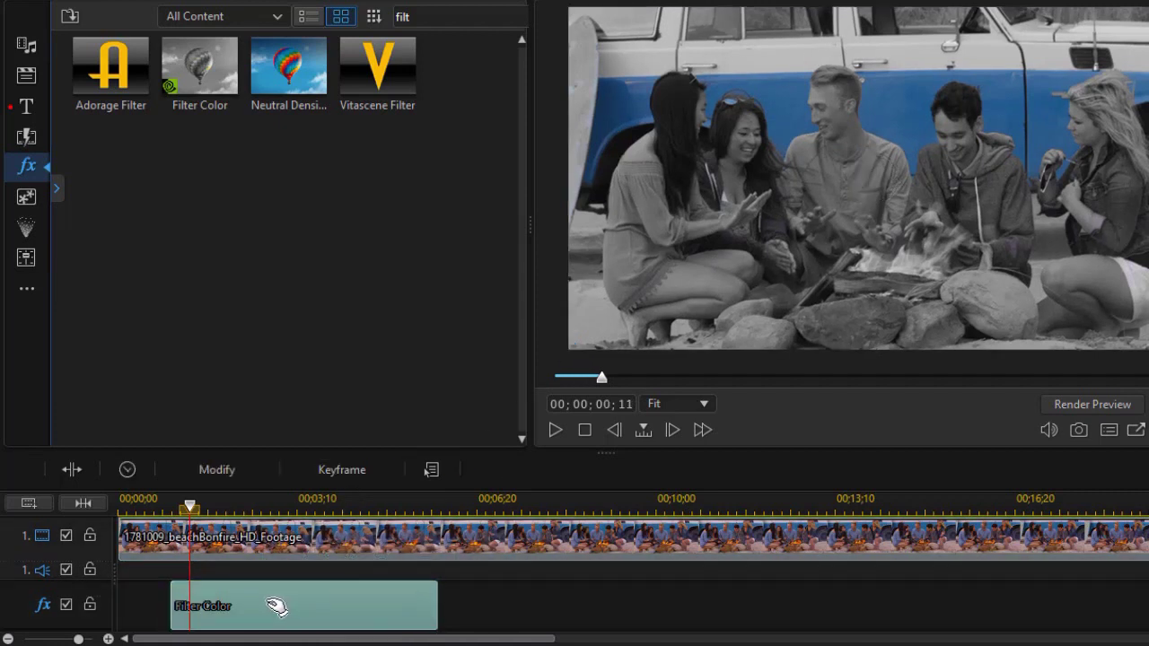
- Change the Filter Color focus colour to the centre man's lavender shirt
{"action": "left_click", "coordinate": [234, 470]}
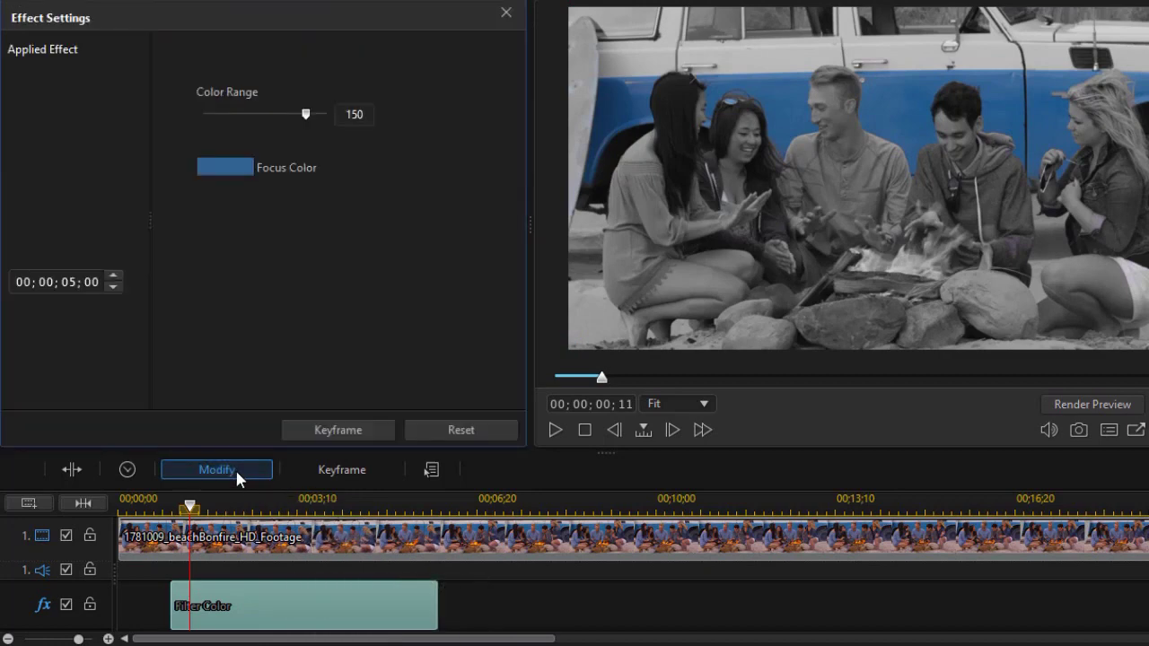
{"action": "left_click", "coordinate": [218, 171]}
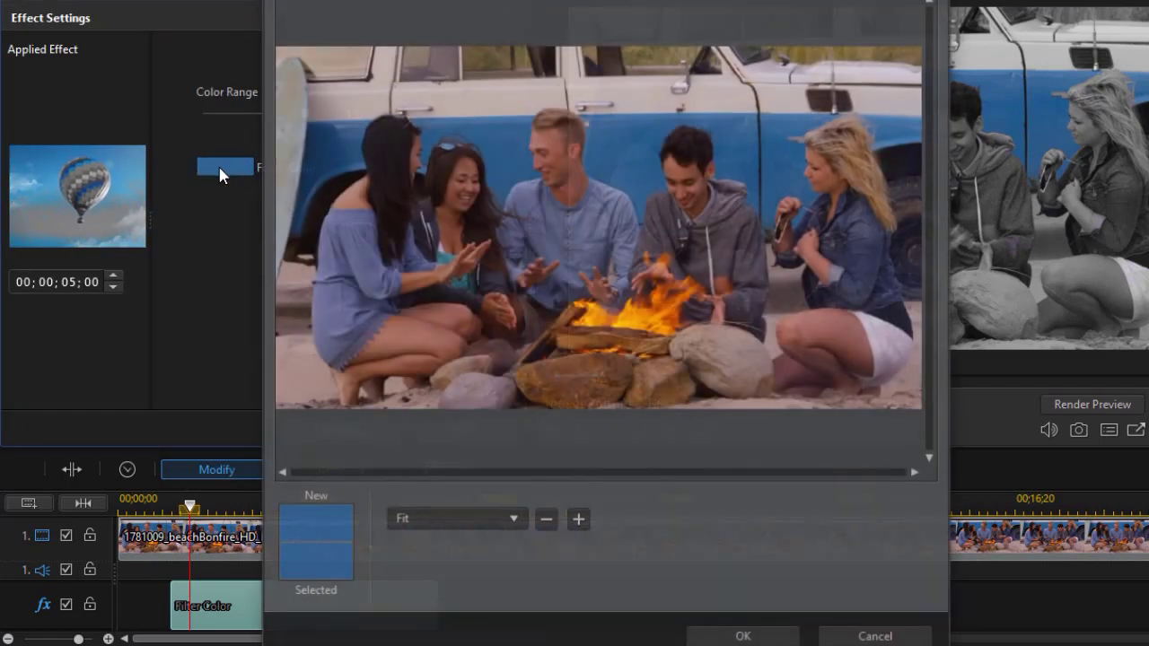
{"action": "left_click", "coordinate": [601, 203]}
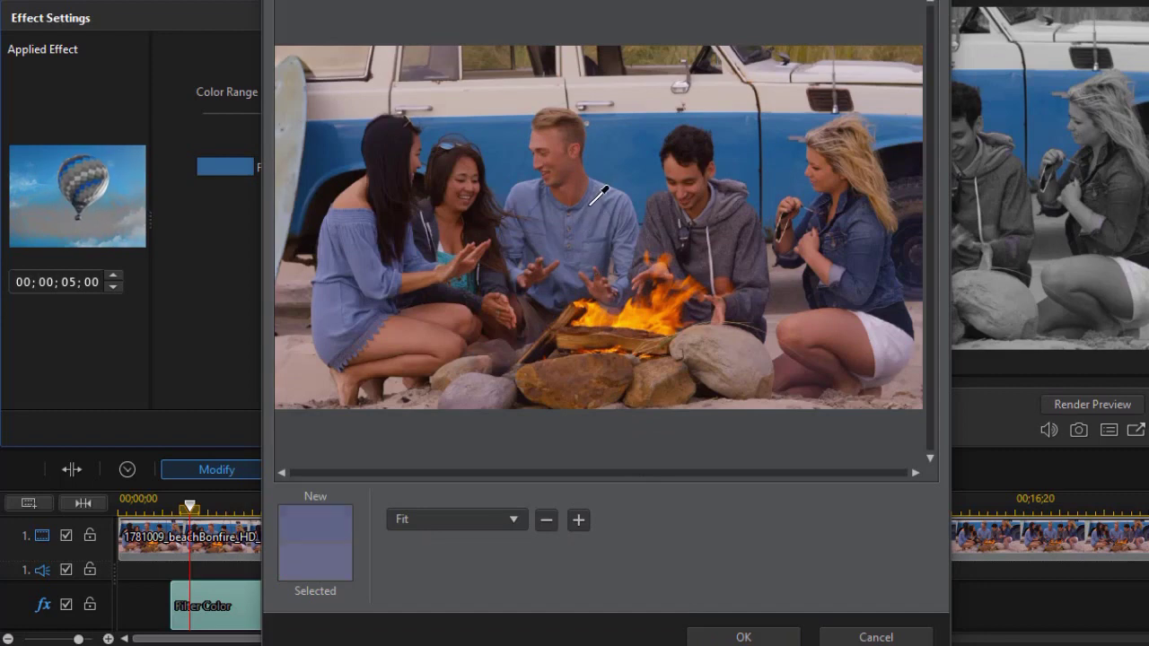
{"action": "left_click", "coordinate": [759, 637]}
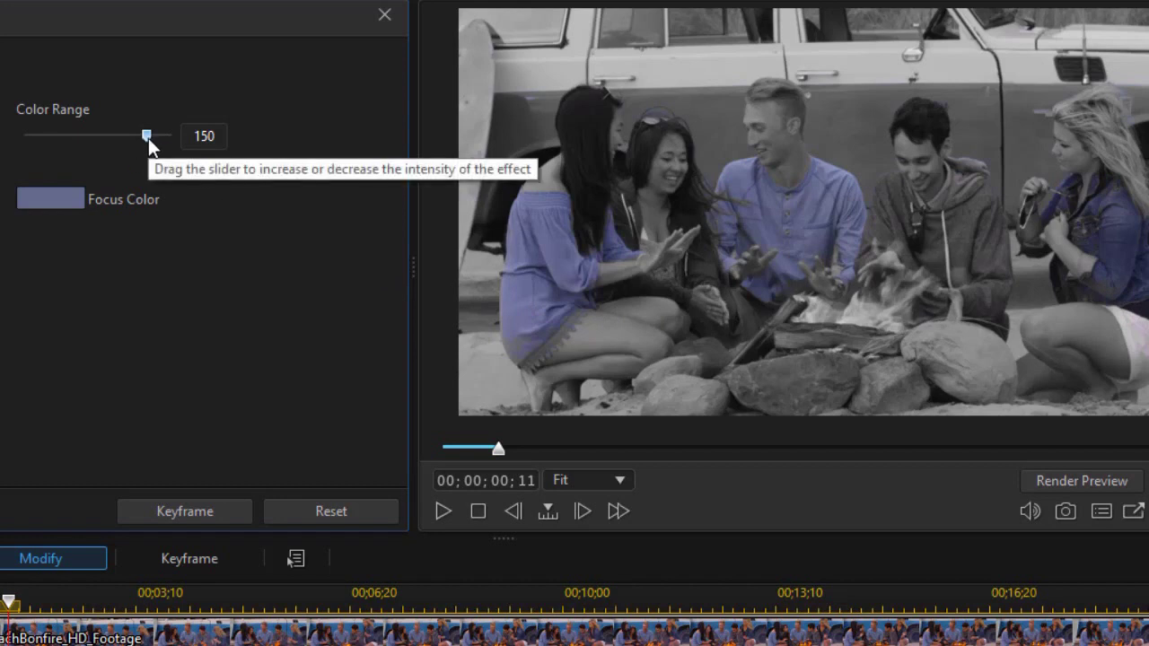
- Adjust the Color Range slider, settling on 144
{"action": "left_click_drag", "start_coordinate": [148, 135], "coordinate": [121, 138]}
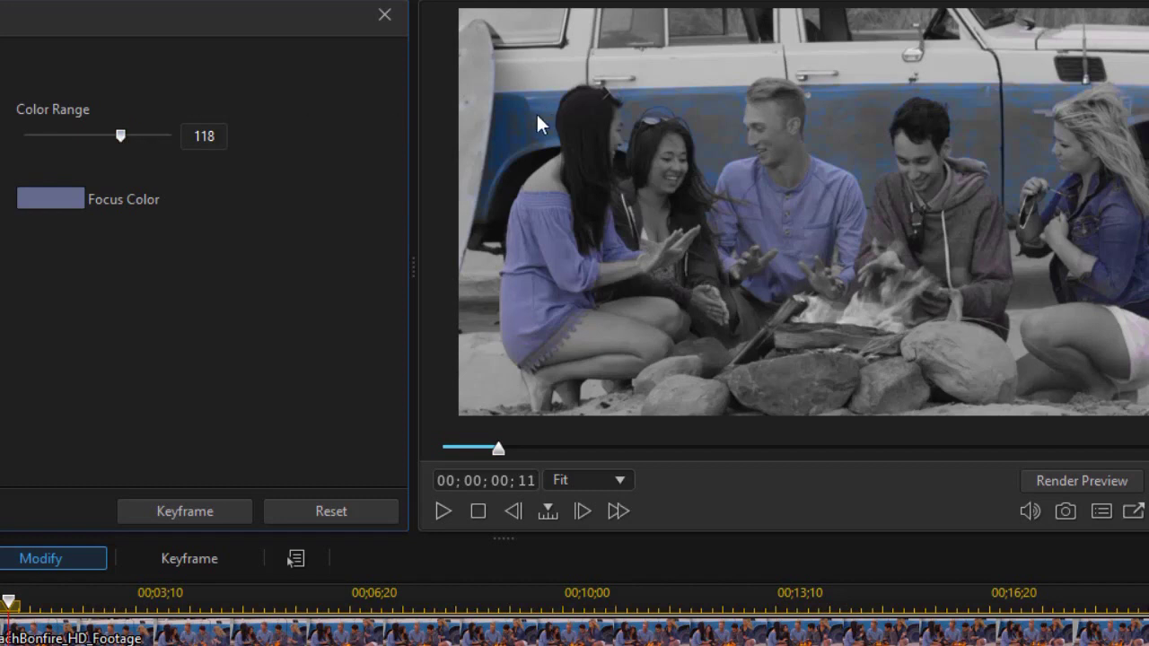
{"action": "left_click_drag", "start_coordinate": [121, 136], "coordinate": [149, 136]}
{"action": "left_click_drag", "start_coordinate": [144, 134], "coordinate": [140, 136]}
- Preview the effect up to three seconds, then reopen the focus colour picker
{"action": "left_click", "coordinate": [440, 508]}
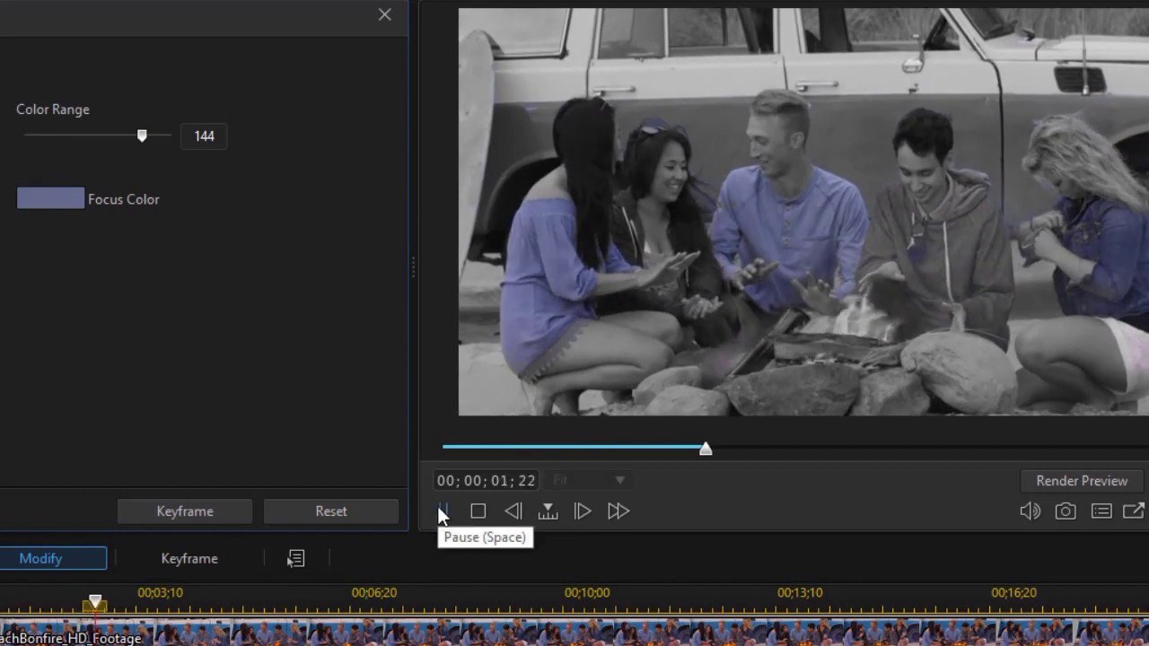
{"action": "left_click", "coordinate": [441, 510]}
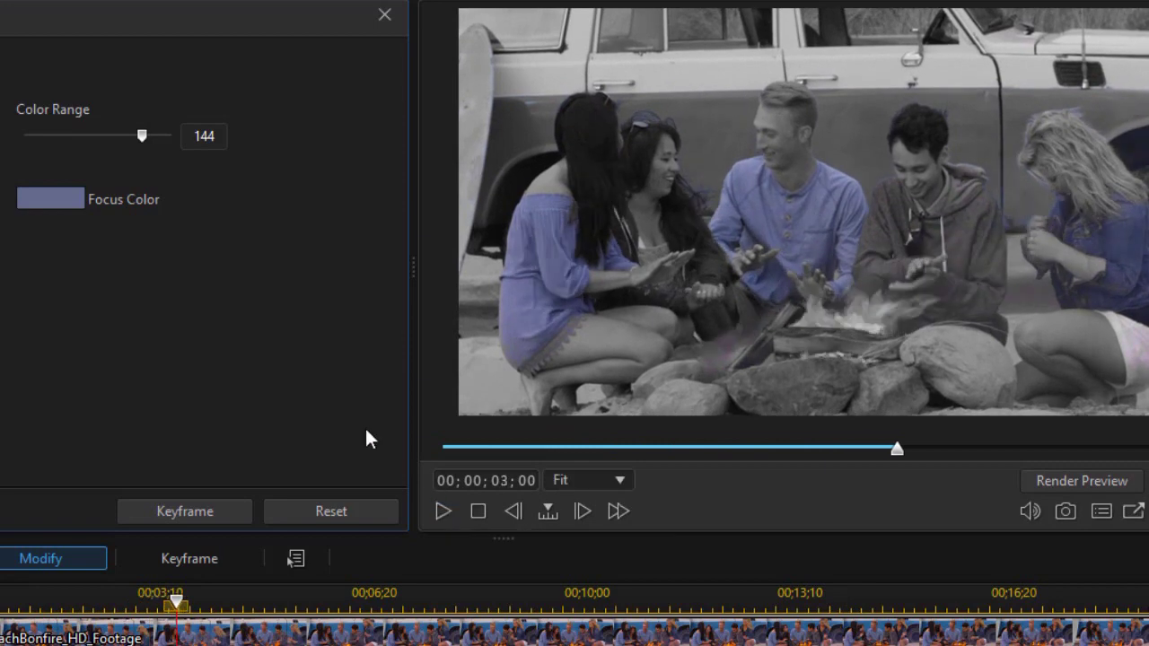
{"action": "left_click", "coordinate": [51, 196]}
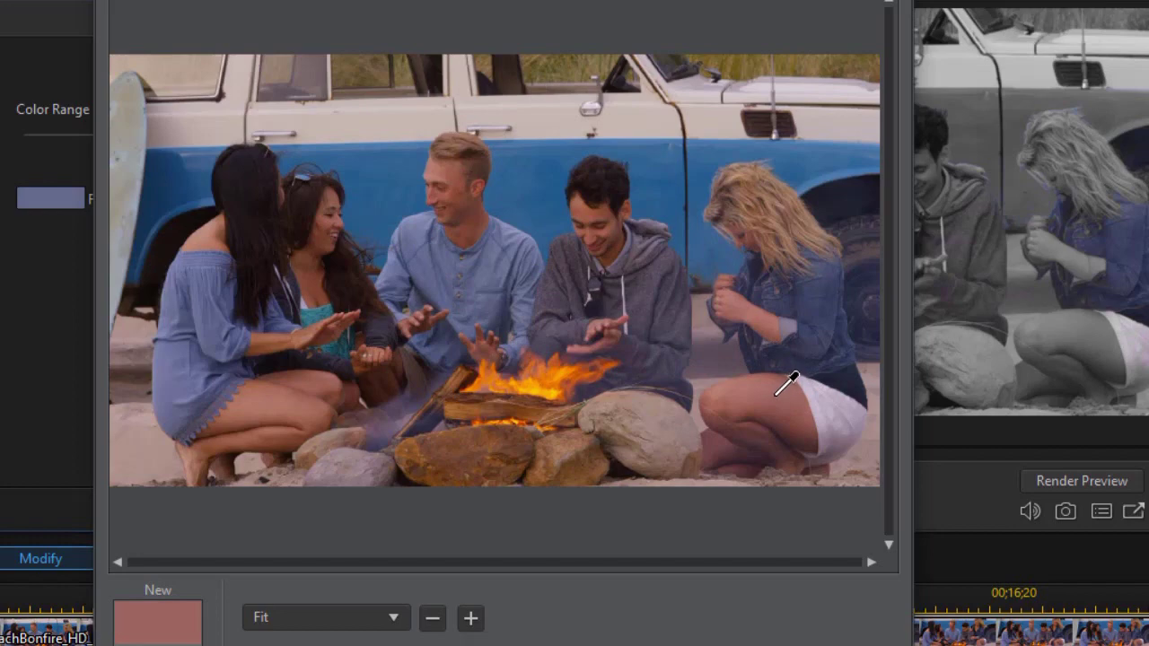
- Apply a pinkish skin-tone focus colour, lower Color Range to 135, and rewind to 1;25
{"action": "left_click", "coordinate": [790, 422]}
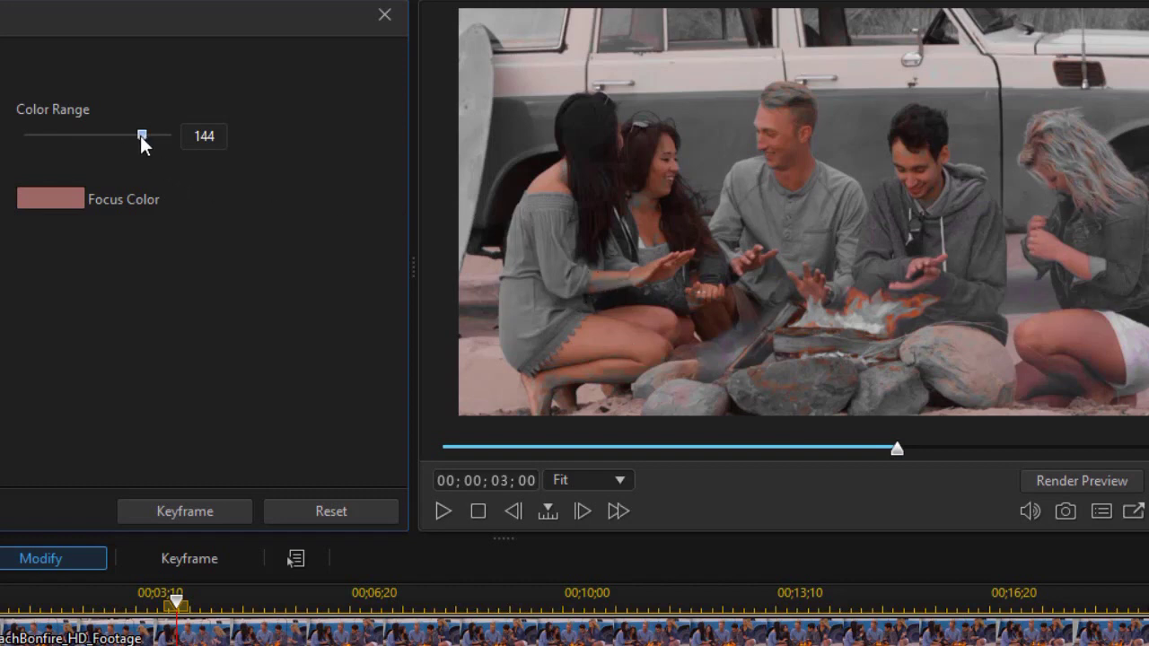
{"action": "left_click_drag", "start_coordinate": [141, 136], "coordinate": [132, 135]}
{"action": "left_click_drag", "start_coordinate": [177, 601], "coordinate": [28, 636]}
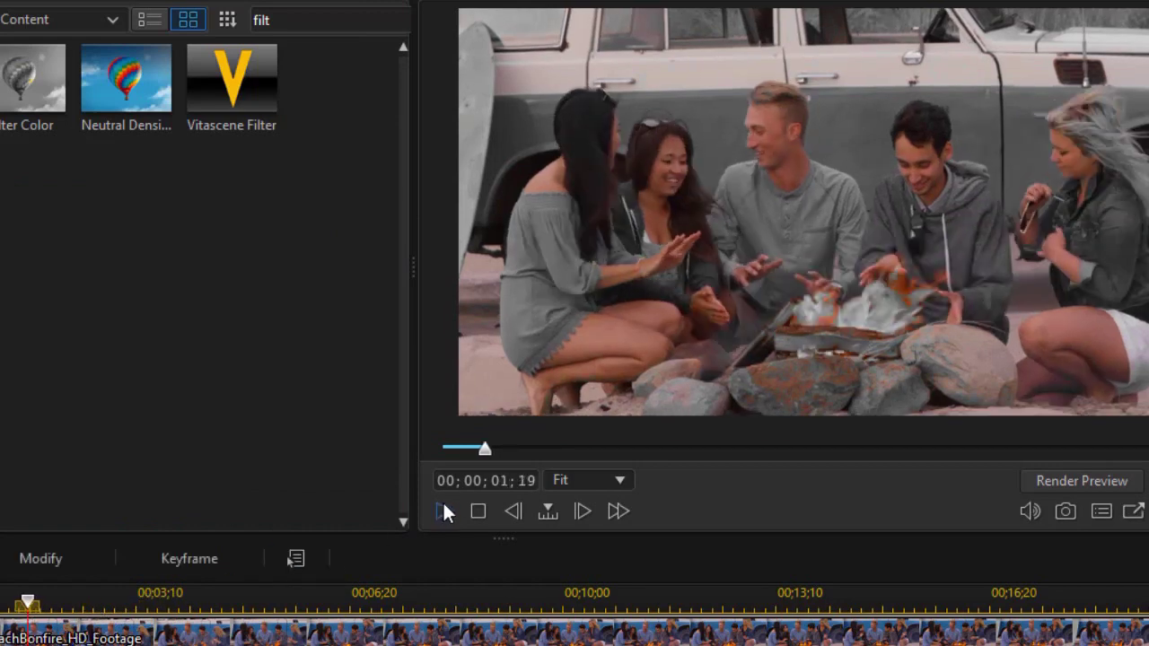
- Play the clip to review the skin-tone effect and pause at 00;00;09;03
{"action": "left_click", "coordinate": [444, 503]}
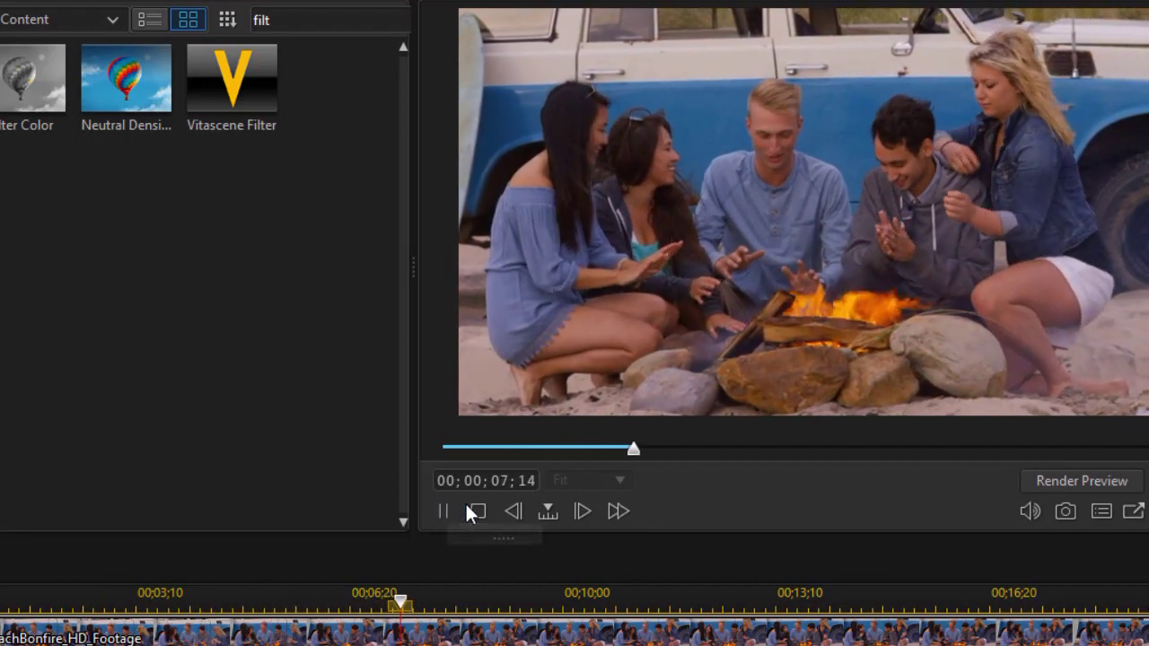
{"action": "left_click", "coordinate": [443, 511]}
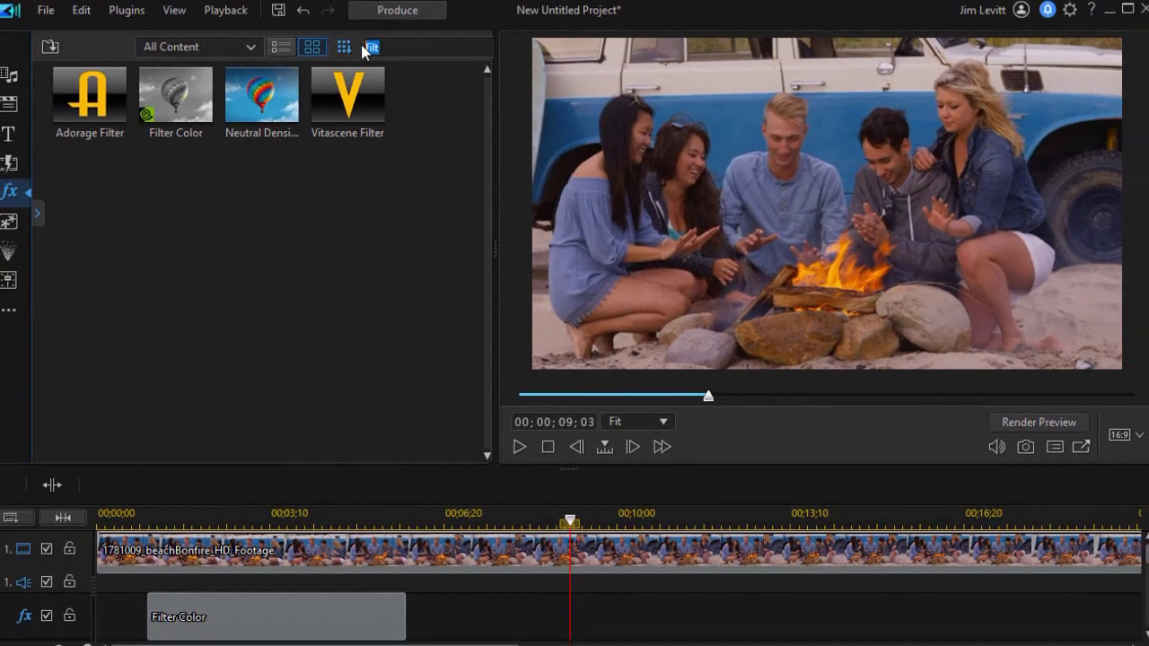
- Search the library for 'color' and place Color Focus on the fx track from 00;00;07;08 to 00;00;12;08
{"action": "left_click_drag", "start_coordinate": [504, 246], "coordinate": [563, 235]}
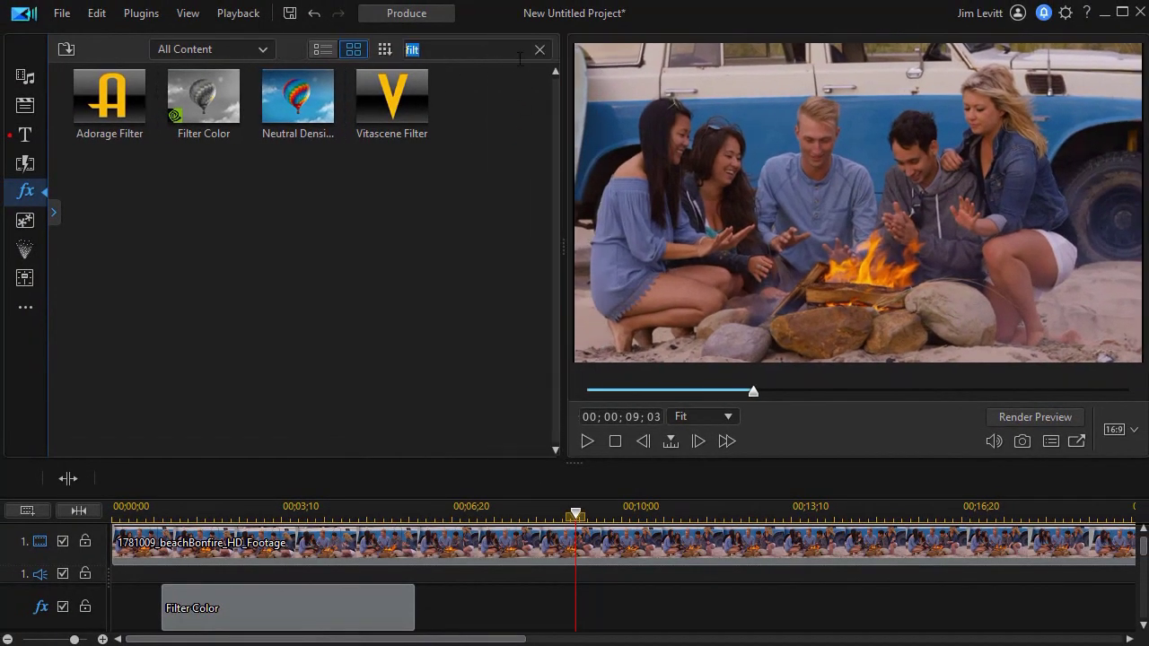
{"action": "left_click", "coordinate": [538, 50]}
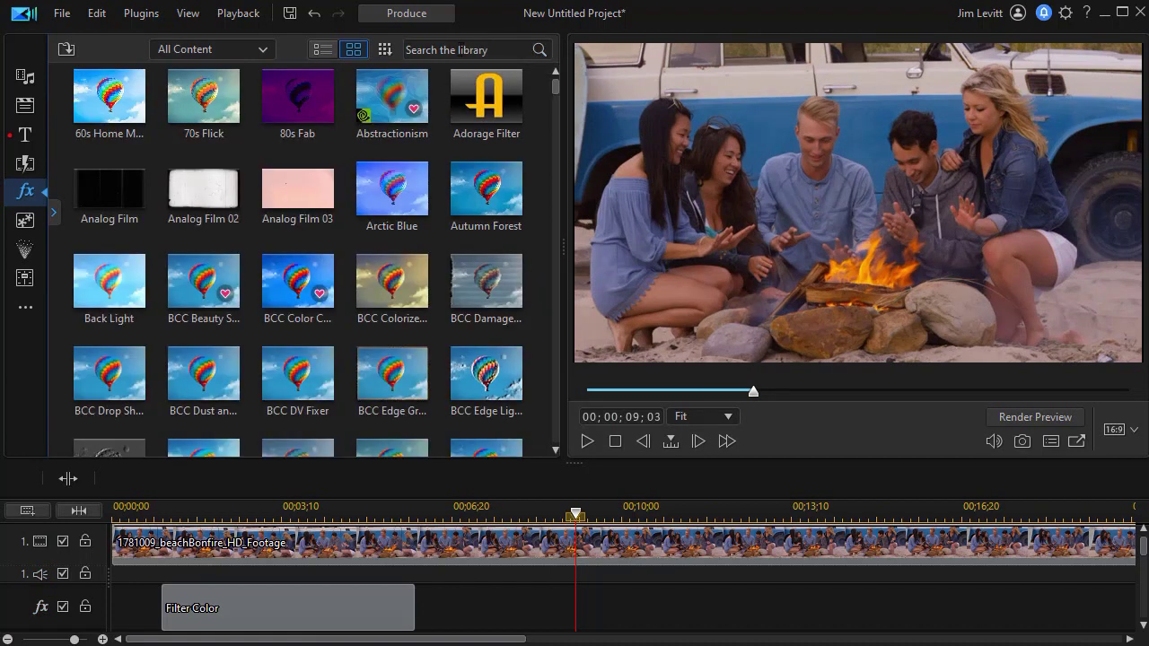
{"action": "left_click", "coordinate": [471, 44]}
{"action": "type", "text": "color"}
{"action": "key", "text": "Return"}
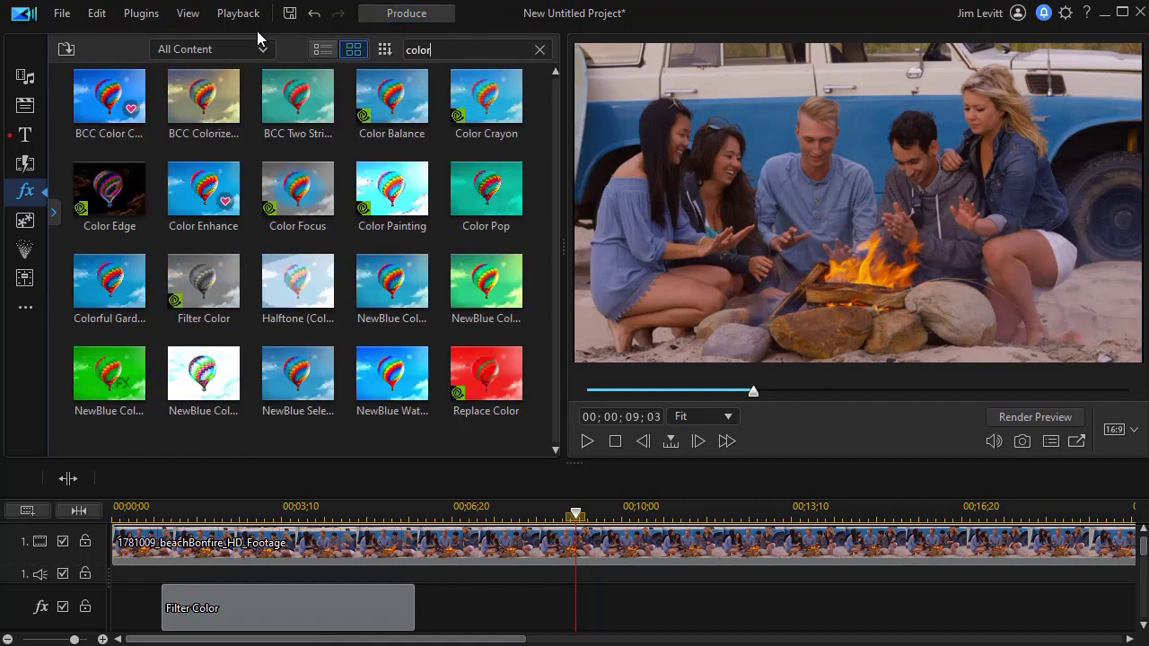
{"action": "left_click", "coordinate": [291, 186]}
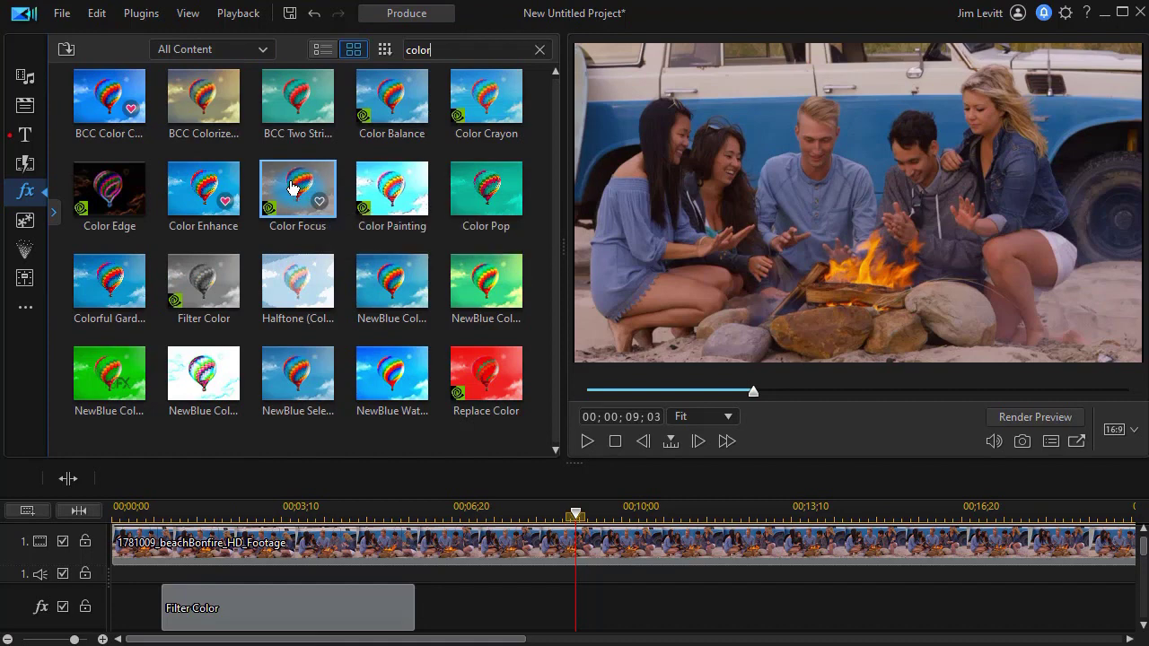
{"action": "left_click_drag", "start_coordinate": [292, 187], "coordinate": [485, 609]}
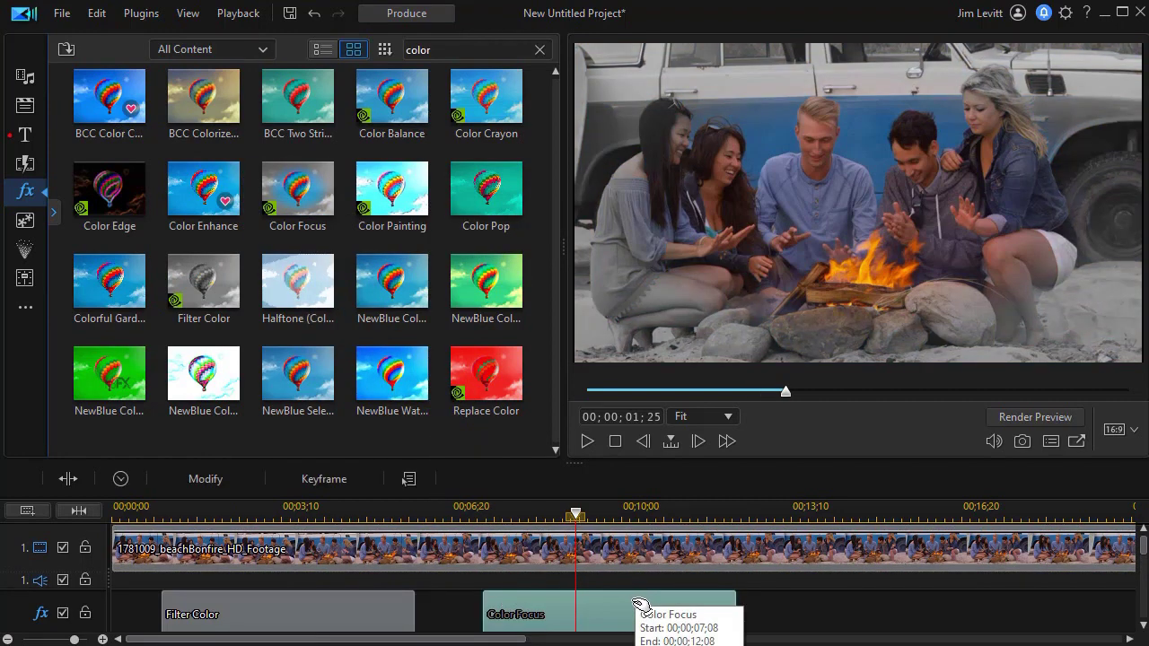
- Open the Color Focus effect settings and lower Gradient Depth to 1
{"action": "double_click", "coordinate": [611, 613]}
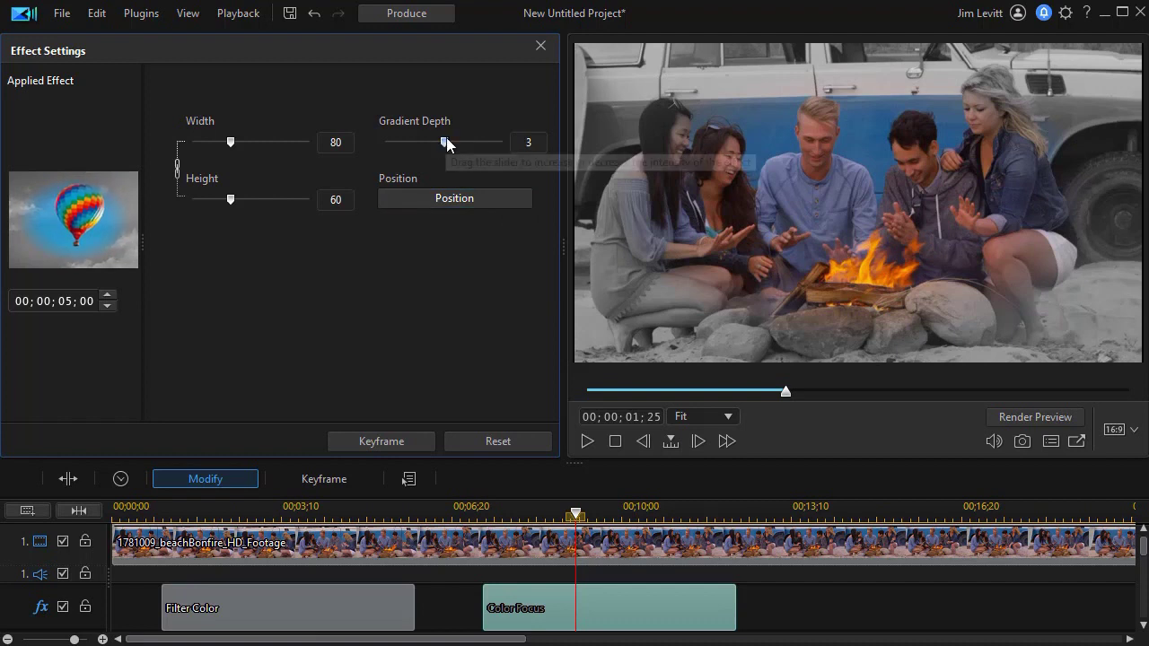
{"action": "left_click_drag", "start_coordinate": [443, 143], "coordinate": [341, 142]}
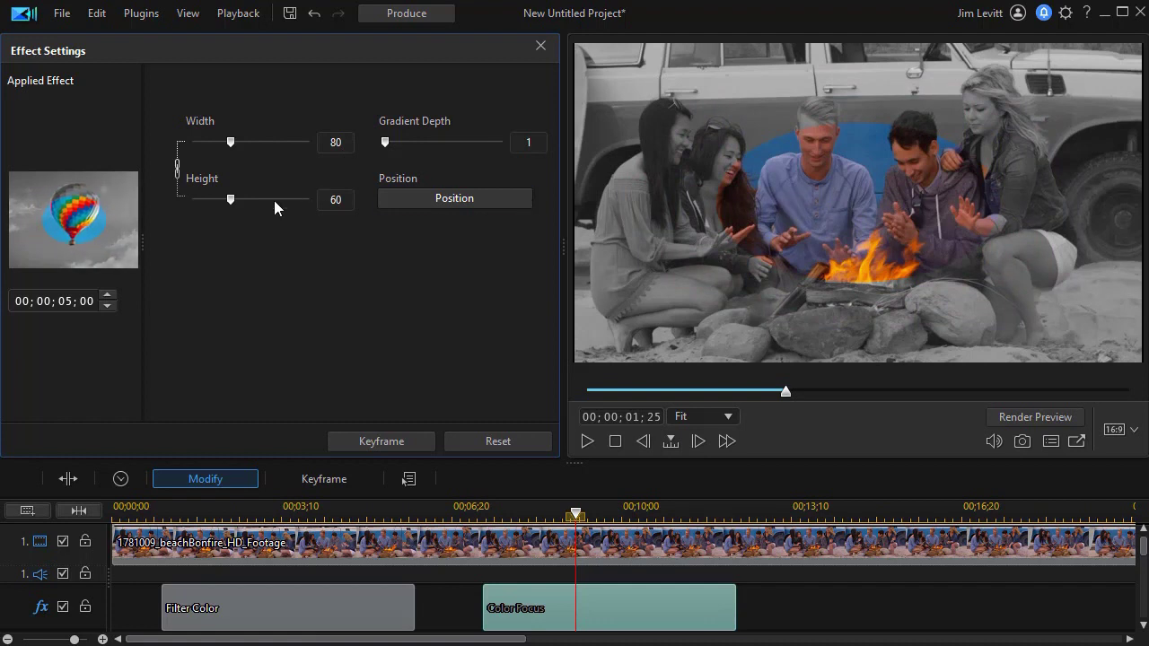
- Unlink width and height and reshape the focus area to Width 39, Height 82
{"action": "left_click_drag", "start_coordinate": [232, 205], "coordinate": [218, 201]}
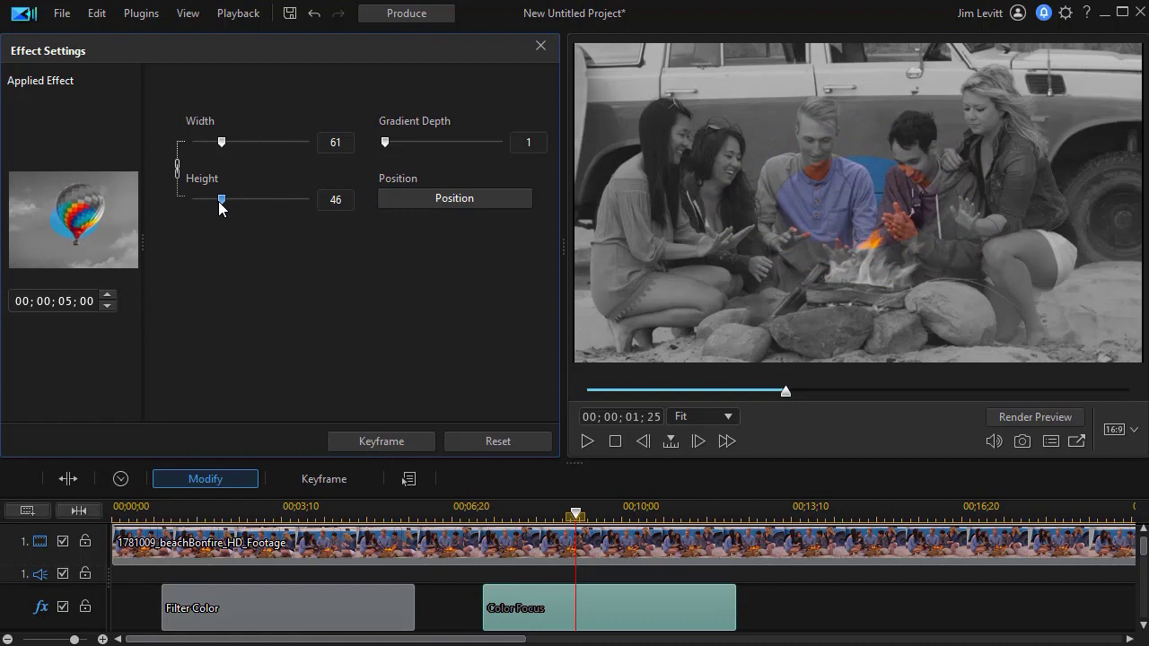
{"action": "left_click", "coordinate": [177, 169]}
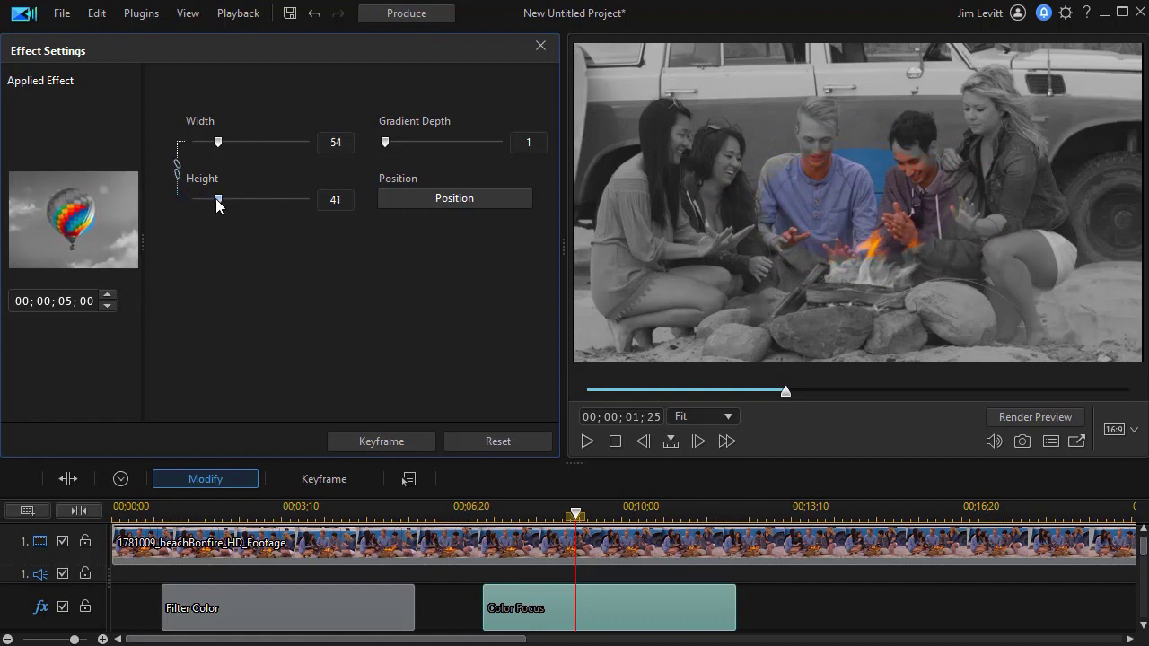
{"action": "left_click_drag", "start_coordinate": [218, 204], "coordinate": [245, 205]}
{"action": "left_click_drag", "start_coordinate": [220, 141], "coordinate": [211, 141]}
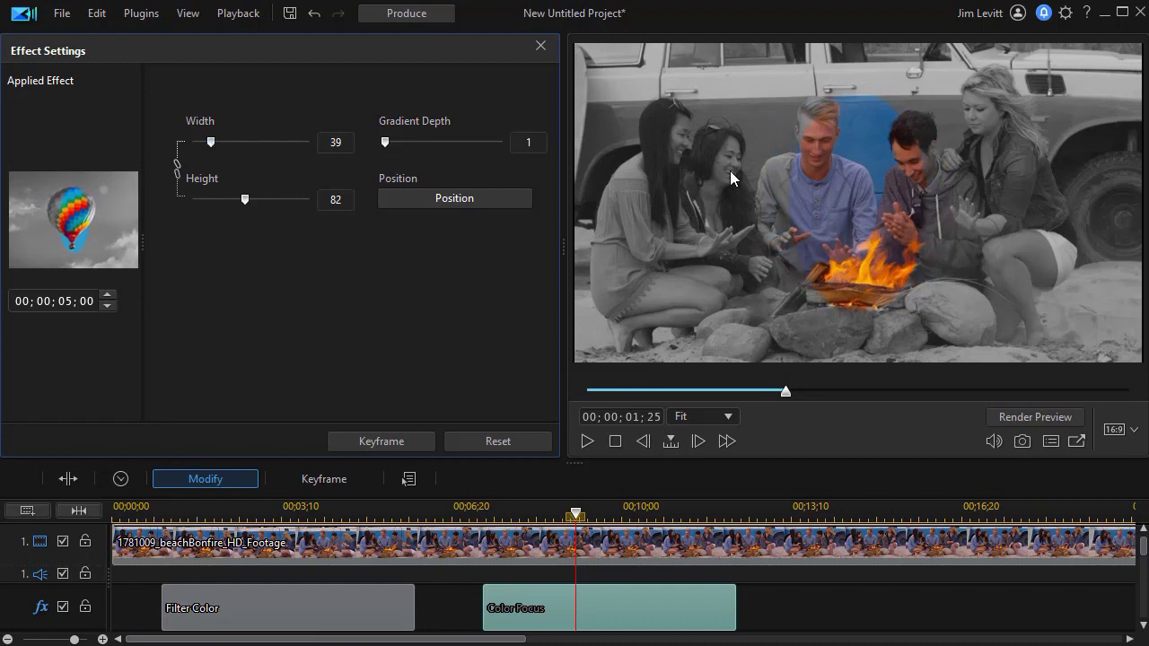
- Move the Color Focus position marker onto the centre man and accept it
{"action": "left_click", "coordinate": [463, 201]}
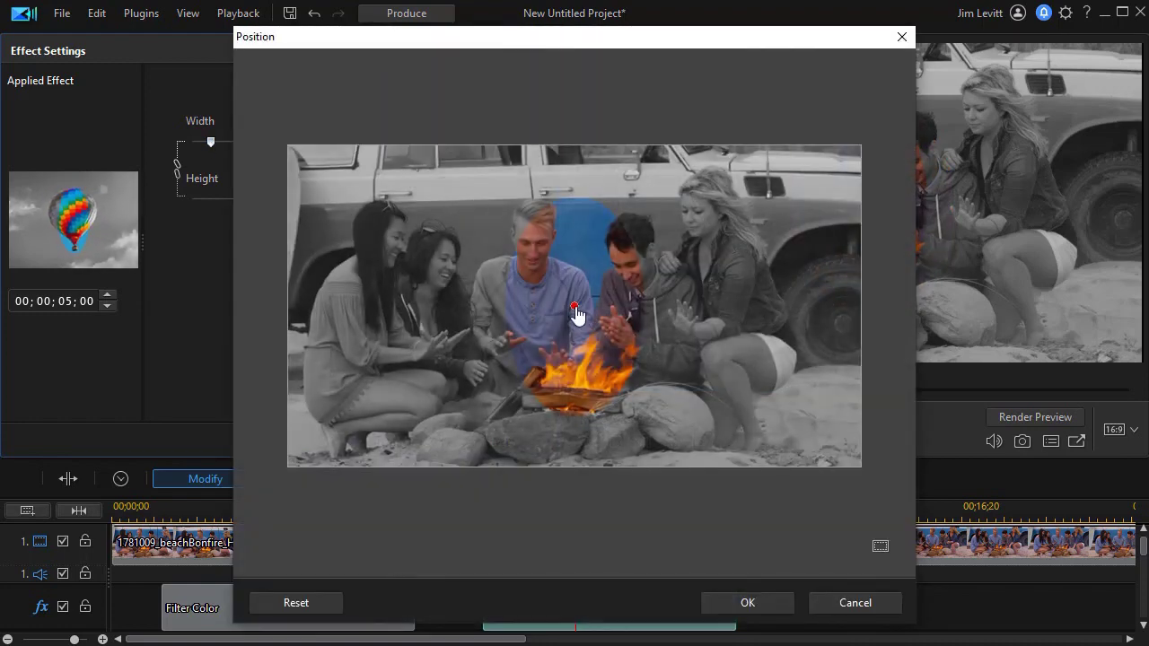
{"action": "left_click_drag", "start_coordinate": [575, 309], "coordinate": [535, 285]}
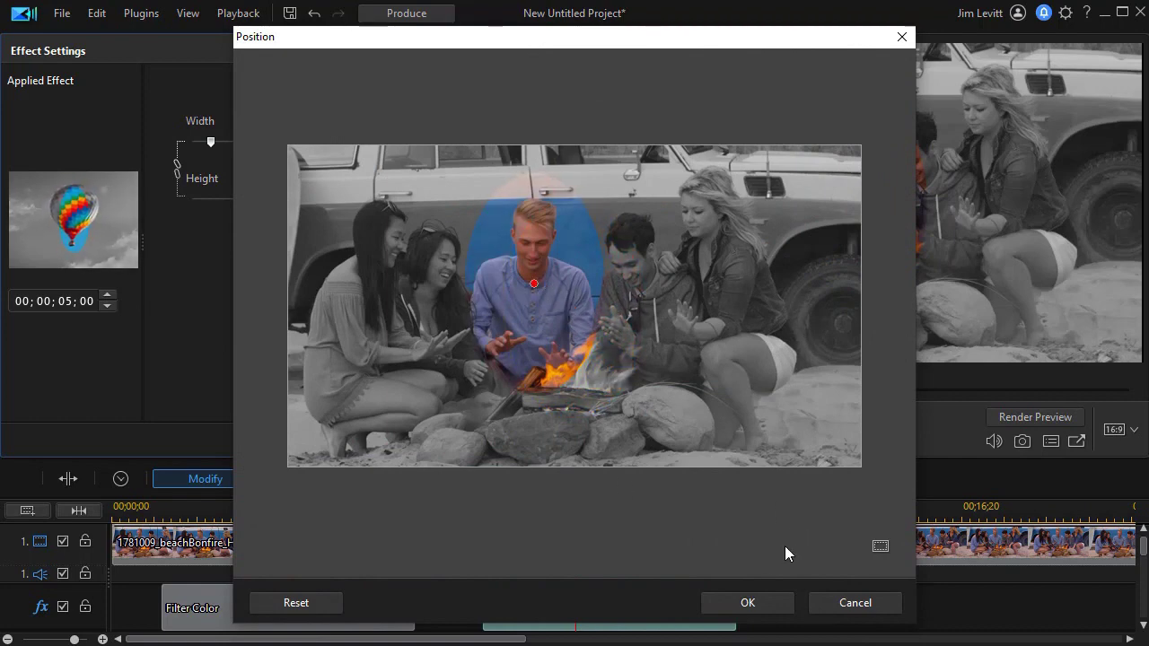
{"action": "left_click", "coordinate": [766, 605]}
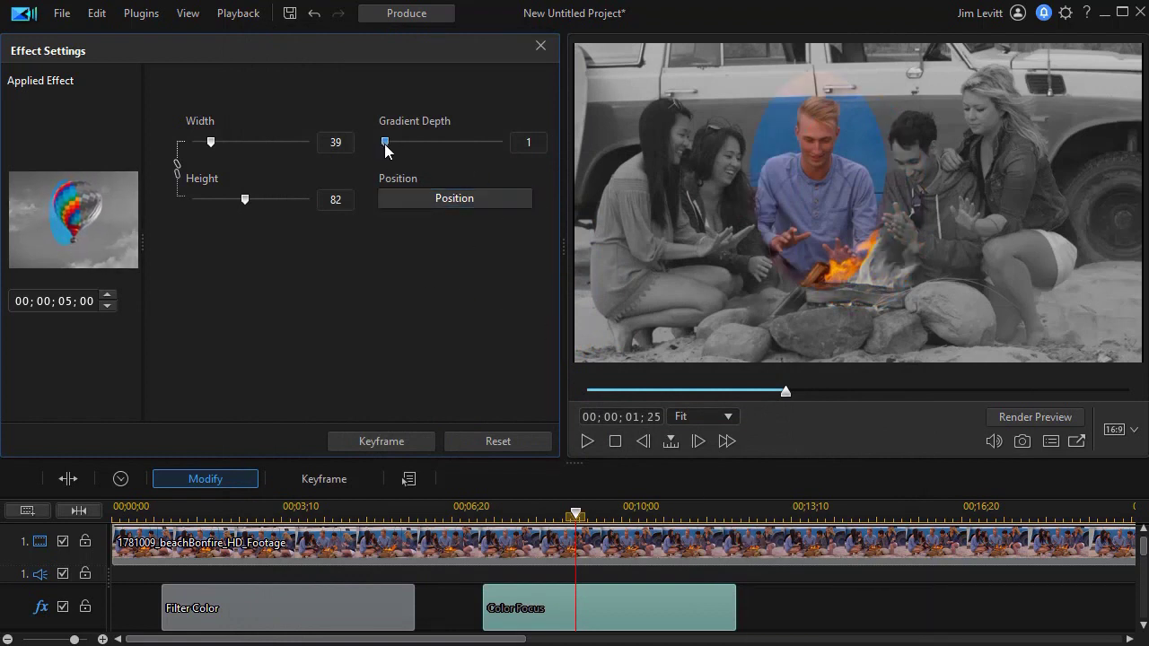
- Set Gradient Depth to 2 and the focus area Width to 30
{"action": "left_click_drag", "start_coordinate": [402, 141], "coordinate": [431, 142]}
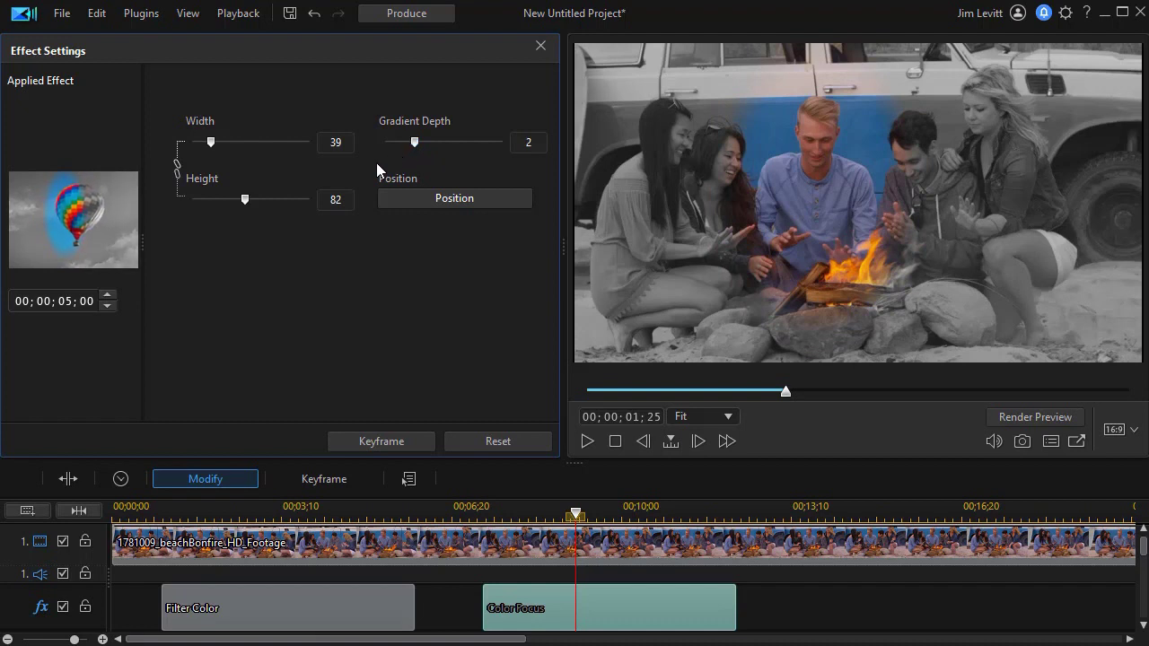
{"action": "double_click", "coordinate": [339, 142]}
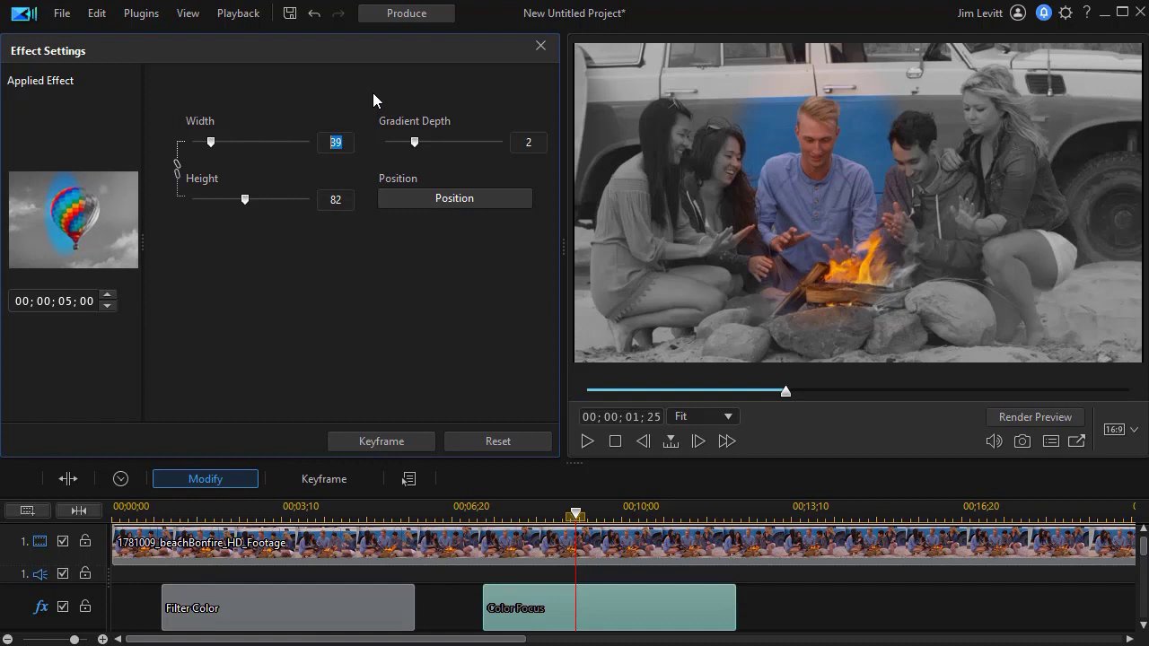
{"action": "type", "text": "30"}
{"action": "key", "text": "Return"}
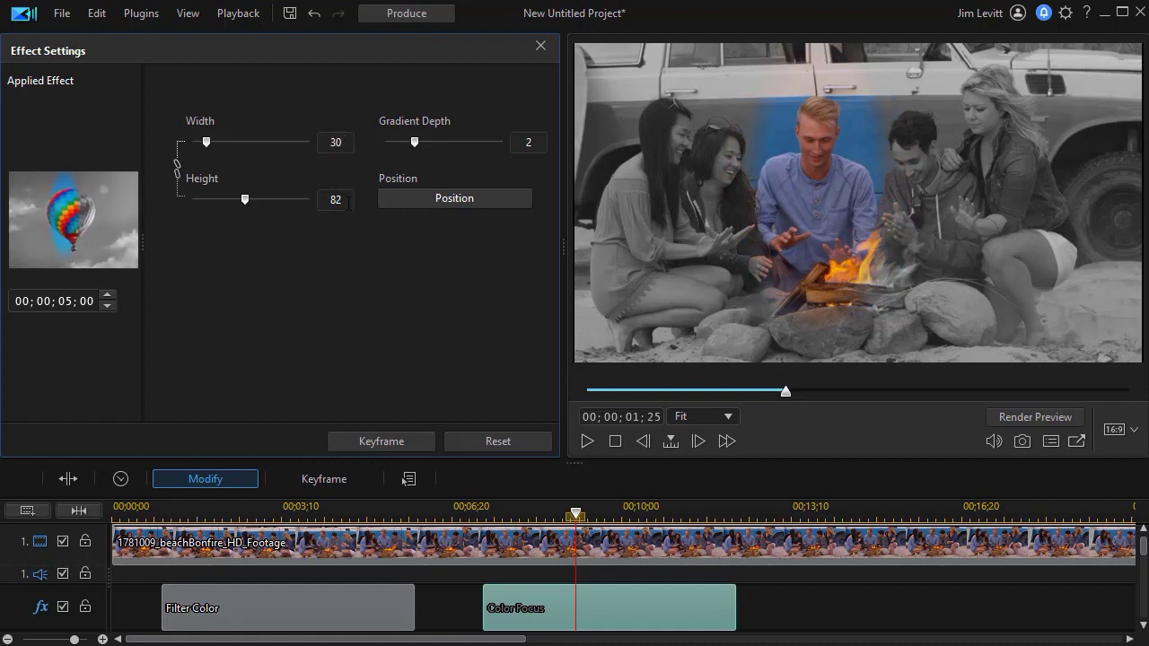
- Set the focus area Height to 60, correcting a mistyped 69
{"action": "double_click", "coordinate": [340, 201]}
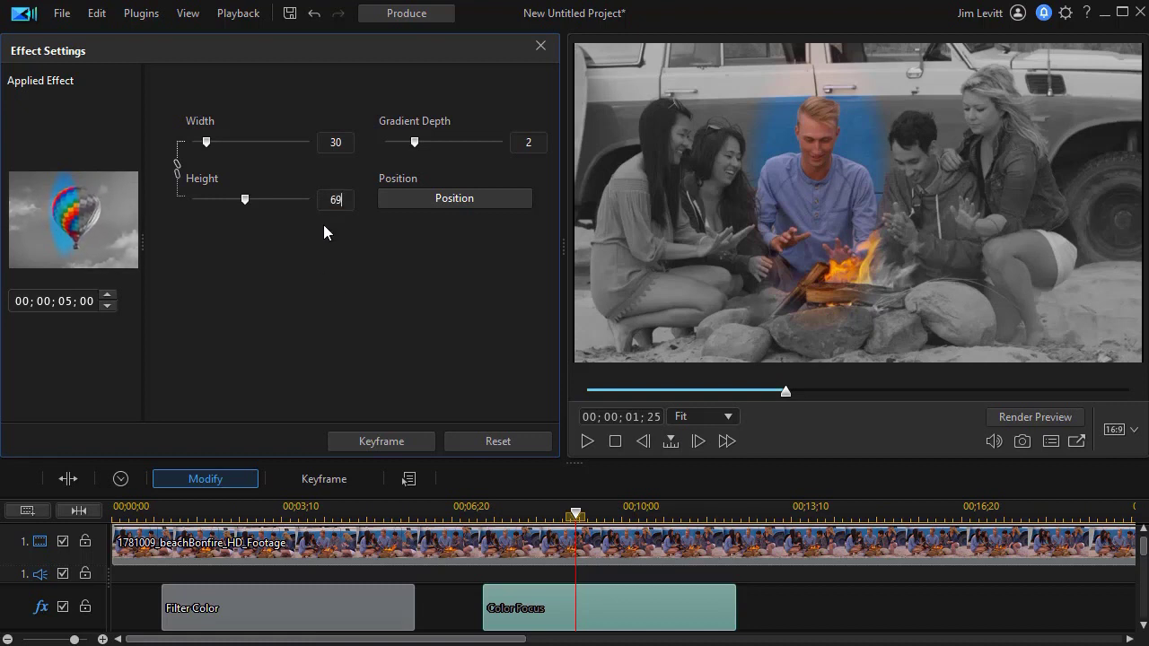
{"action": "type", "text": "69"}
{"action": "key", "text": "Return"}
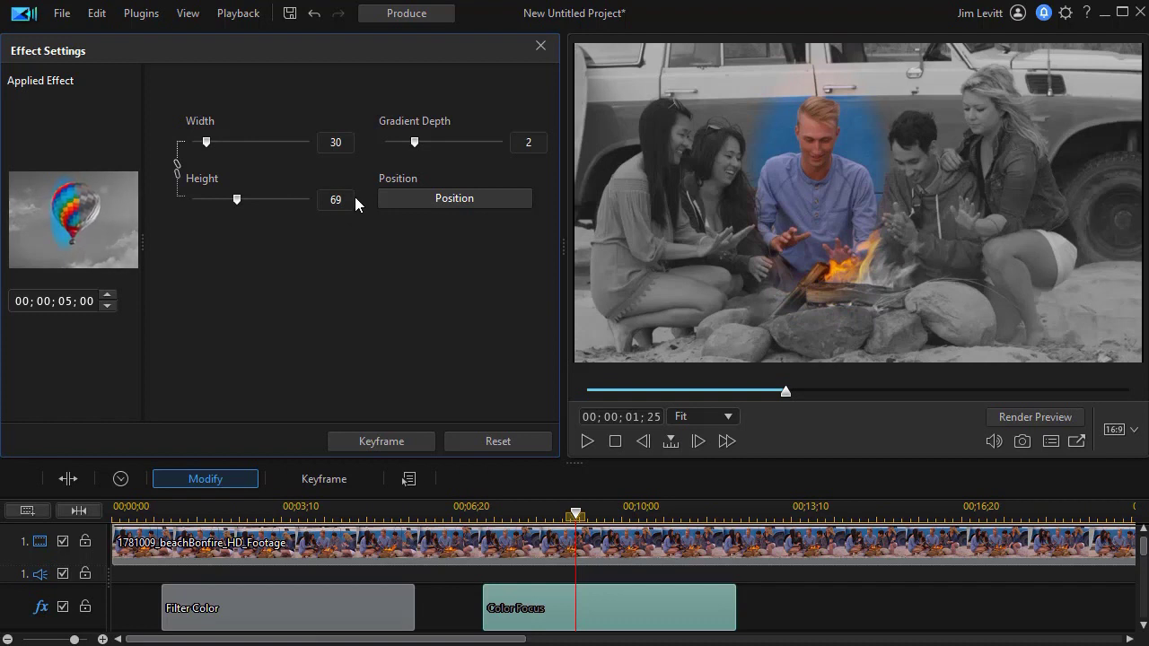
{"action": "double_click", "coordinate": [334, 199]}
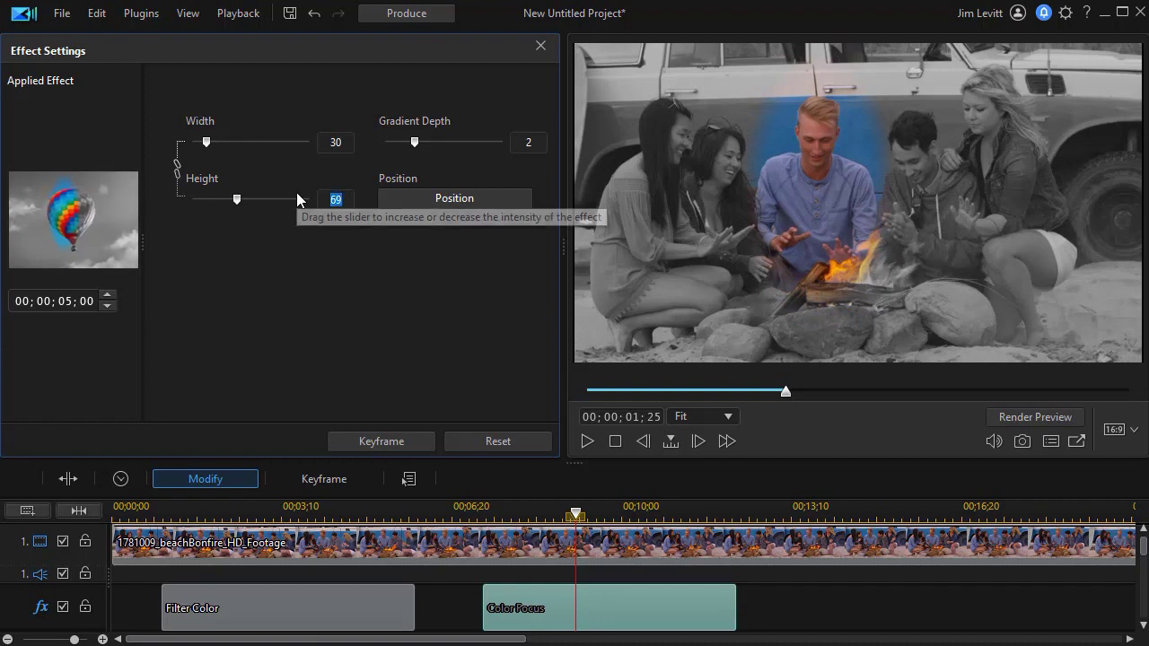
{"action": "type", "text": "60"}
{"action": "key", "text": "Return"}
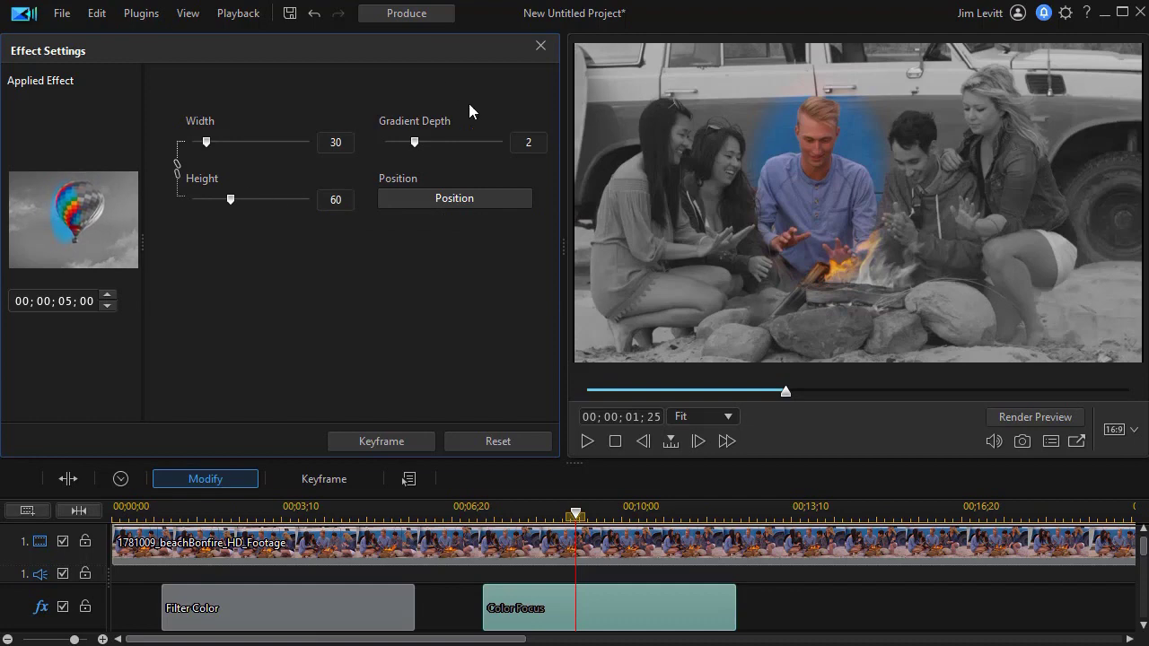
- Nudge the colour focus oval up onto the centre man's face and upper shirt
{"action": "left_click", "coordinate": [481, 198]}
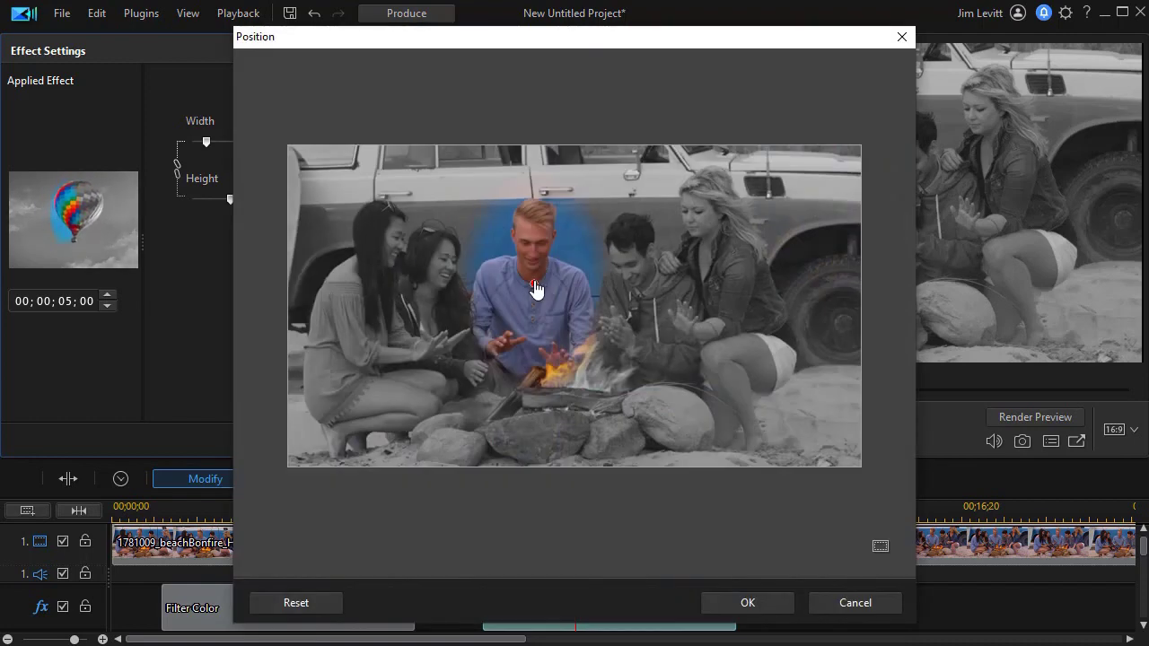
{"action": "left_click_drag", "start_coordinate": [536, 288], "coordinate": [536, 276]}
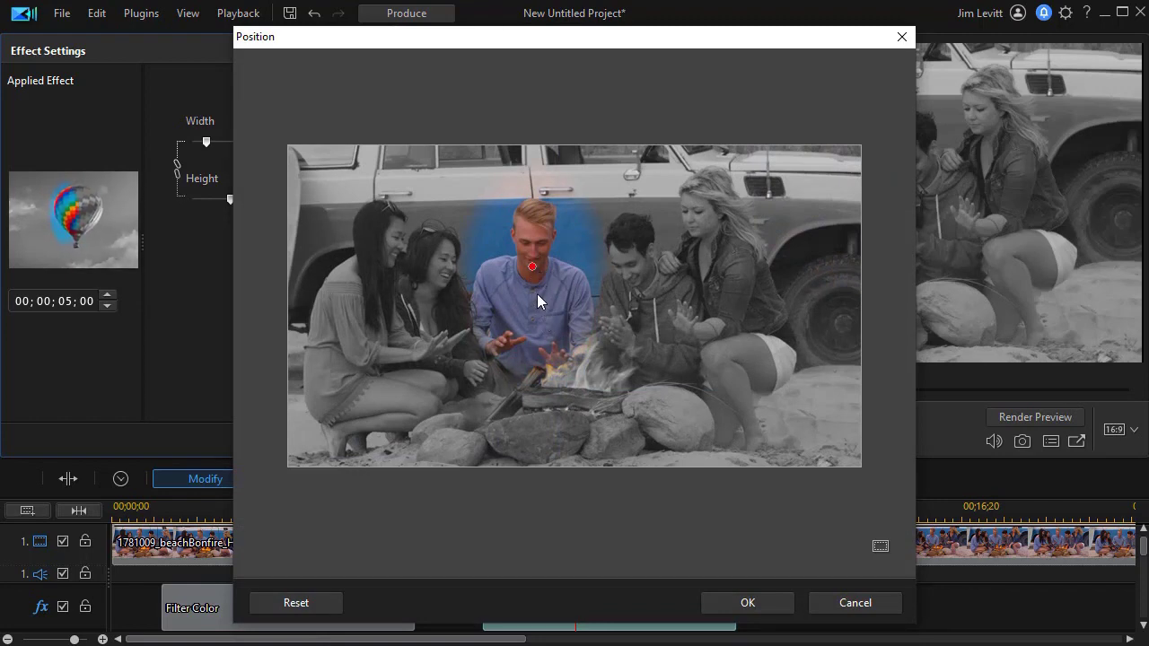
{"action": "left_click", "coordinate": [758, 605]}
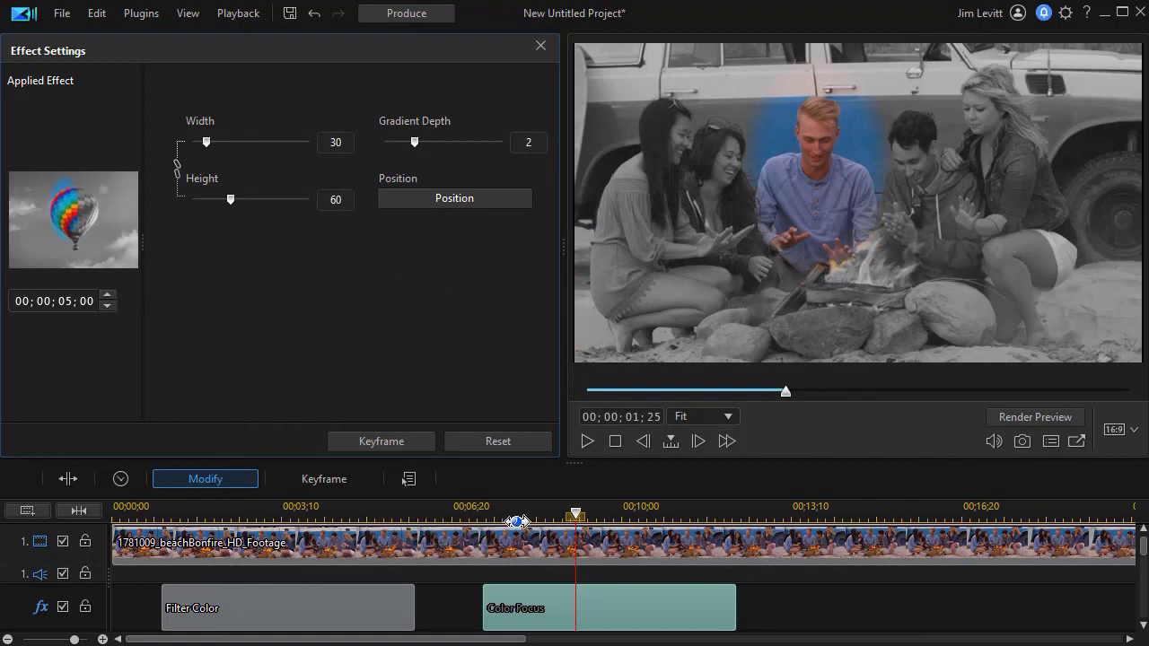
- Extend the Color Focus effect almost to the end of the video
{"action": "left_click", "coordinate": [586, 442]}
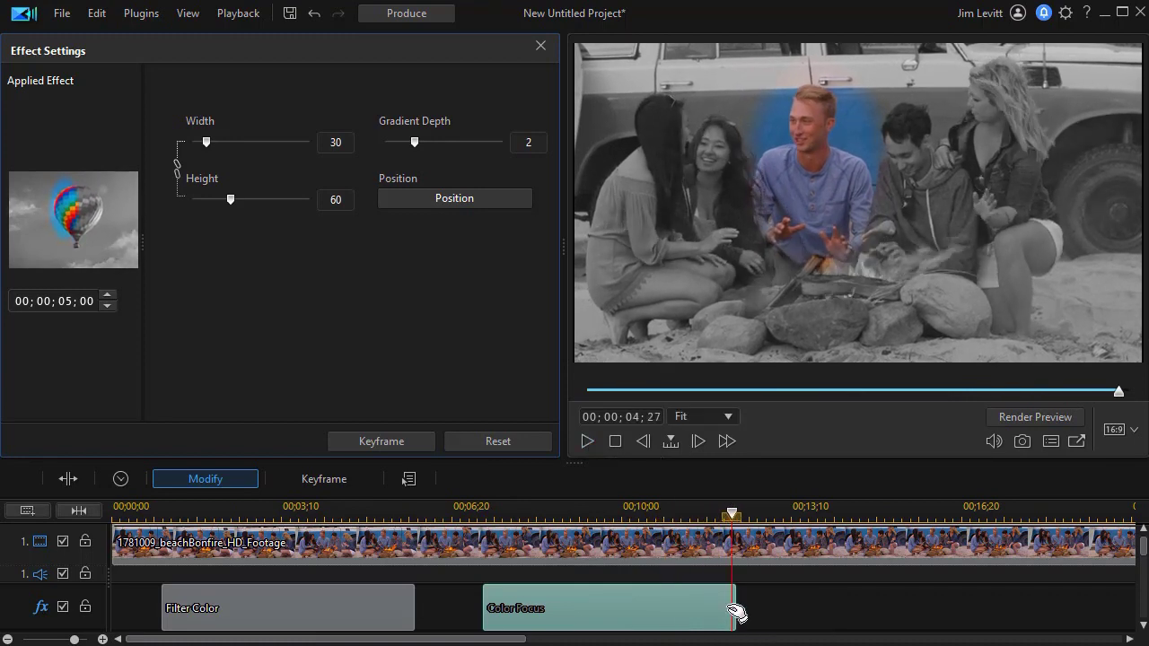
{"action": "left_click_drag", "start_coordinate": [738, 606], "coordinate": [843, 610]}
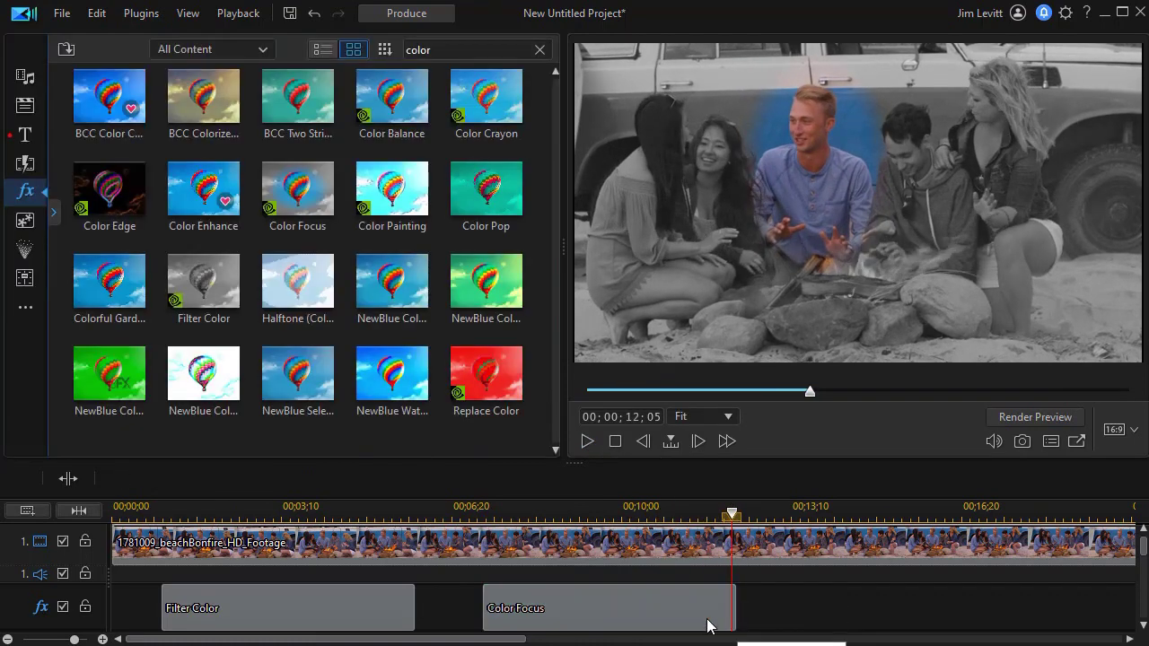
{"action": "left_click_drag", "start_coordinate": [732, 610], "coordinate": [1125, 610]}
- Preview the colour focus up to 00;00;17;14 and select the Color Focus clip
{"action": "left_click_drag", "start_coordinate": [678, 506], "coordinate": [672, 516]}
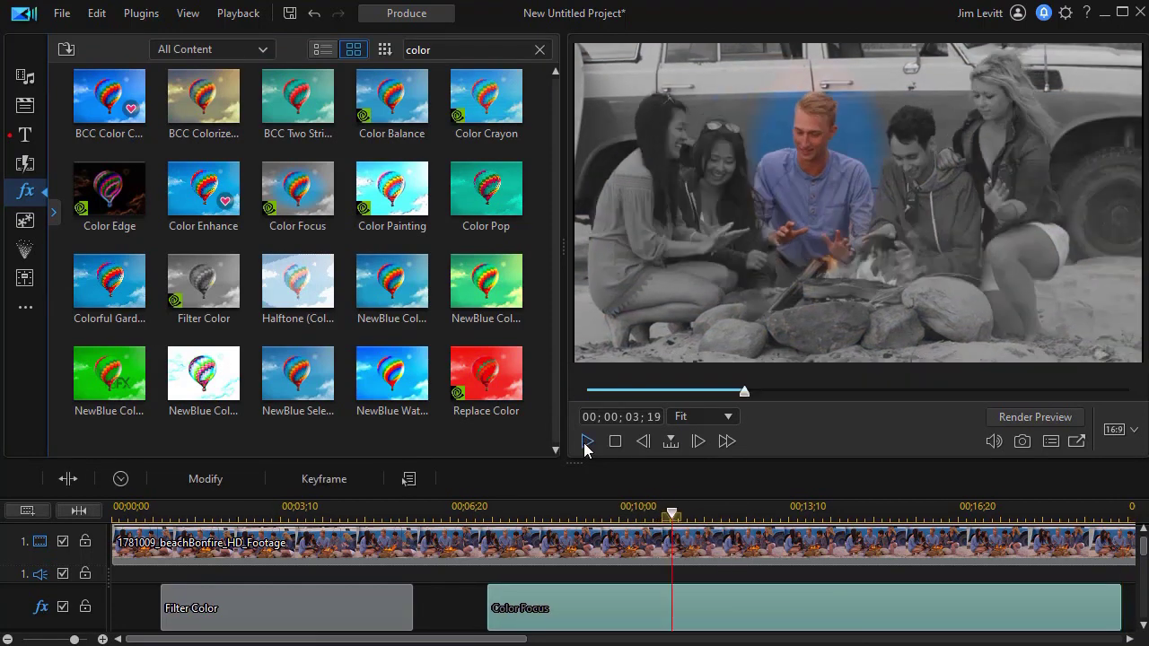
{"action": "left_click", "coordinate": [587, 441]}
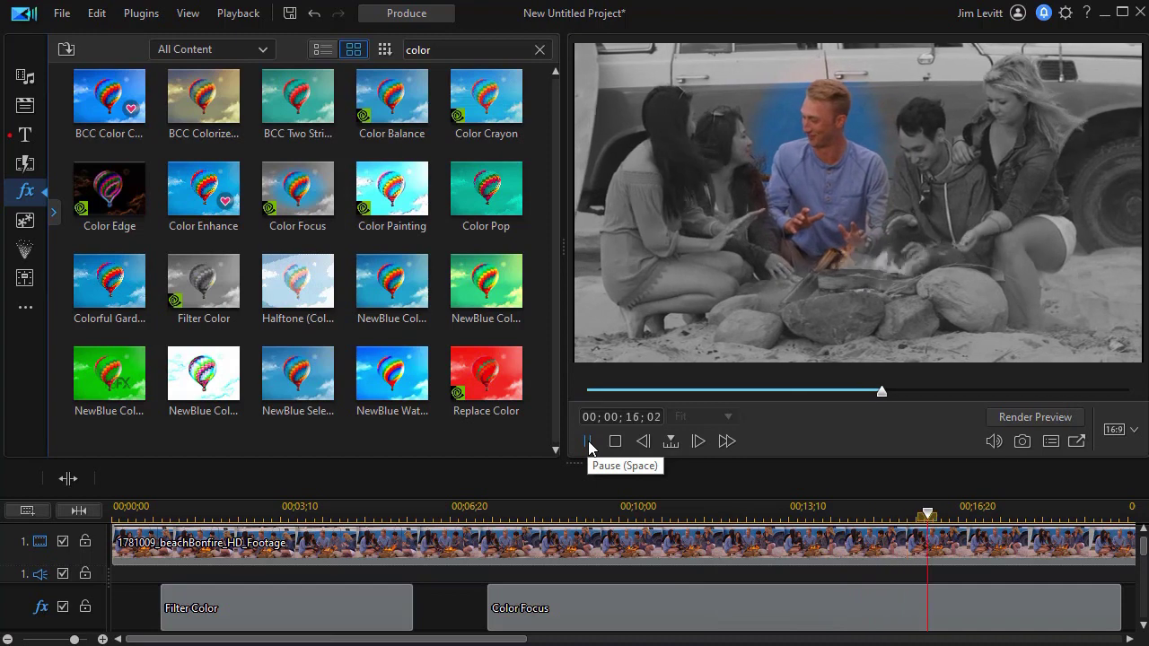
{"action": "left_click", "coordinate": [591, 445]}
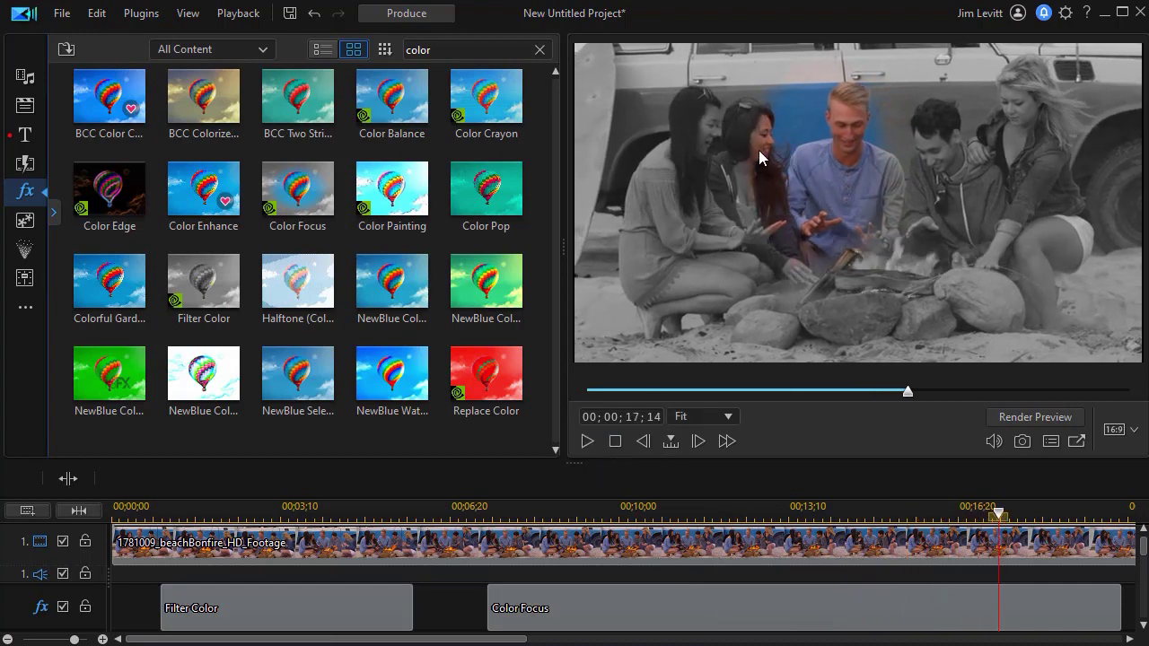
{"action": "left_click", "coordinate": [573, 610]}
- Add a Position keyframe at the start of the Color Focus effect
{"action": "double_click", "coordinate": [579, 607]}
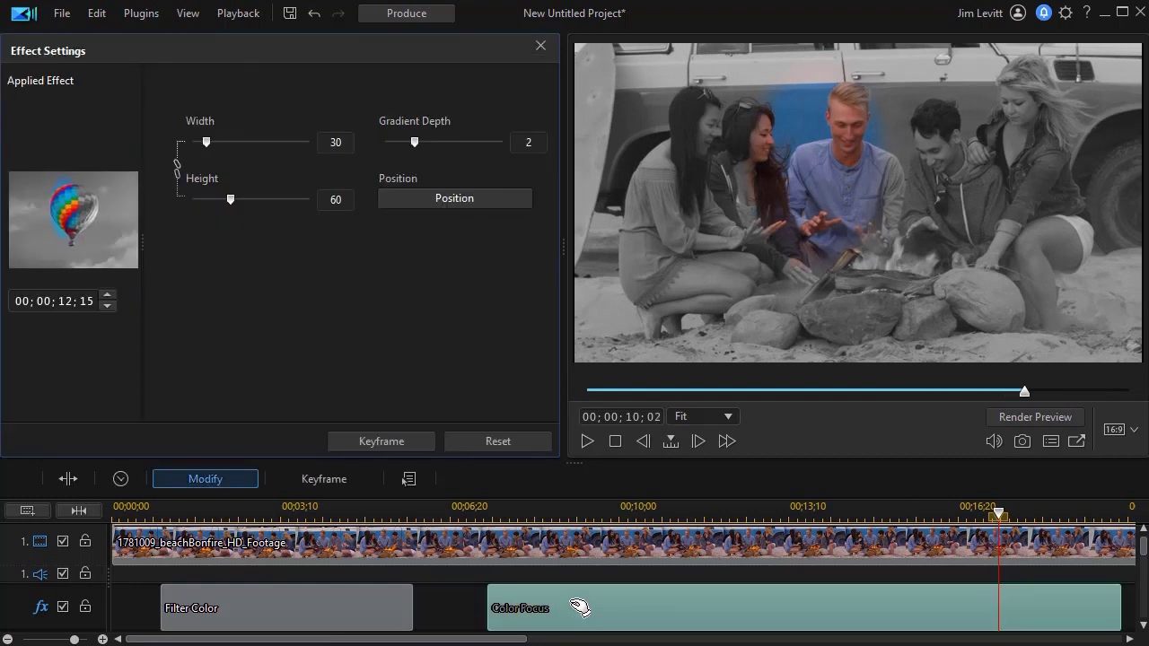
{"action": "left_click", "coordinate": [389, 443]}
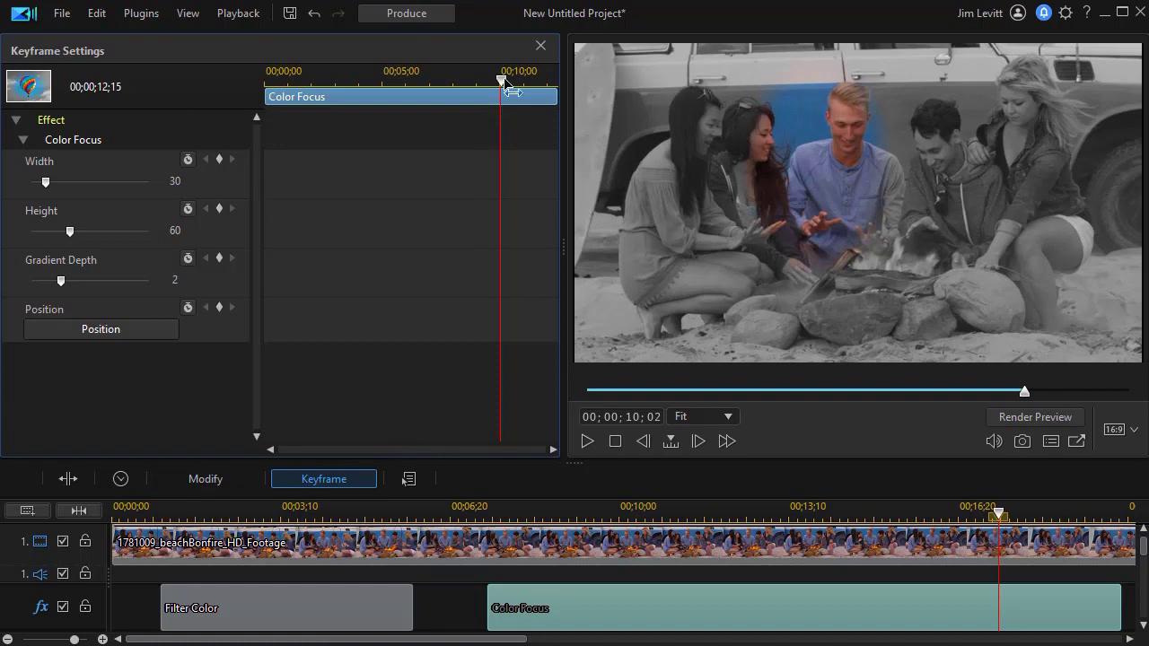
{"action": "left_click_drag", "start_coordinate": [500, 90], "coordinate": [265, 87]}
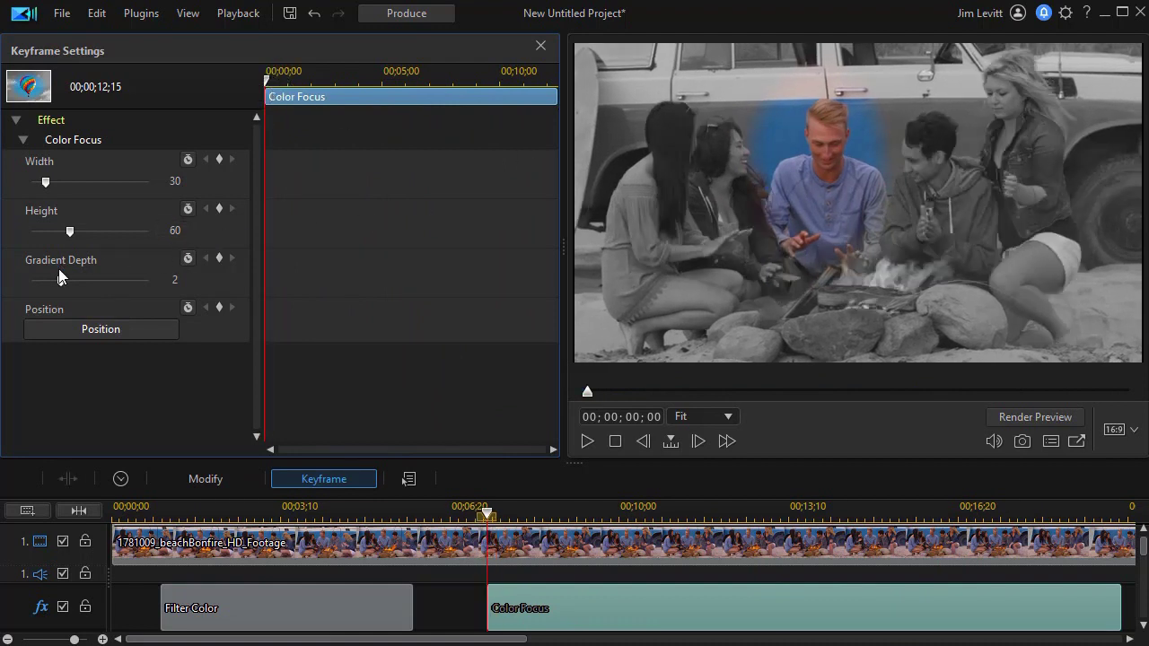
{"action": "left_click", "coordinate": [219, 307]}
- Add a keyframe at 00;00;12;15 placing the colour focus on the centre man's chest
{"action": "left_click_drag", "start_coordinate": [268, 86], "coordinate": [536, 136]}
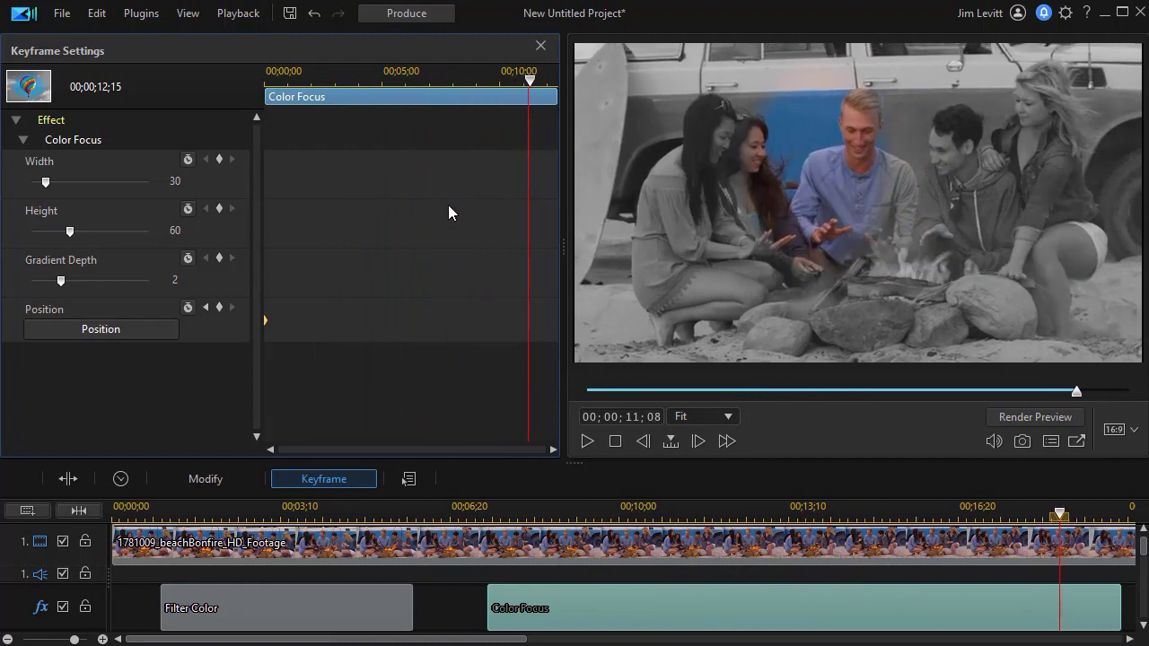
{"action": "left_click", "coordinate": [154, 328]}
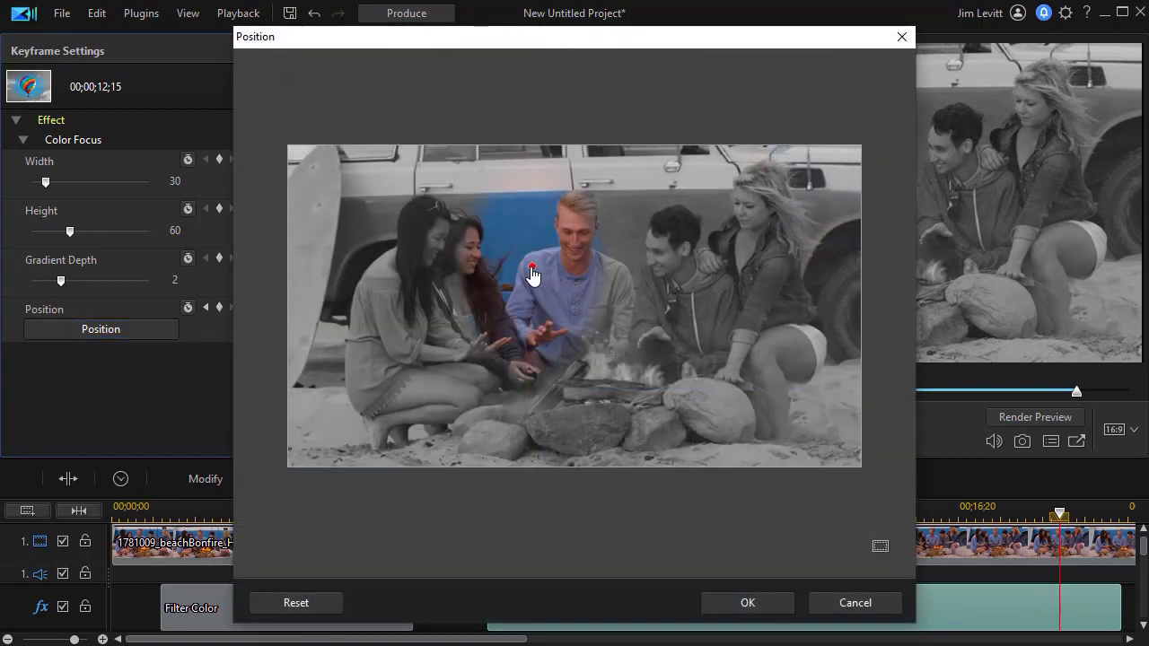
{"action": "left_click_drag", "start_coordinate": [535, 269], "coordinate": [575, 275]}
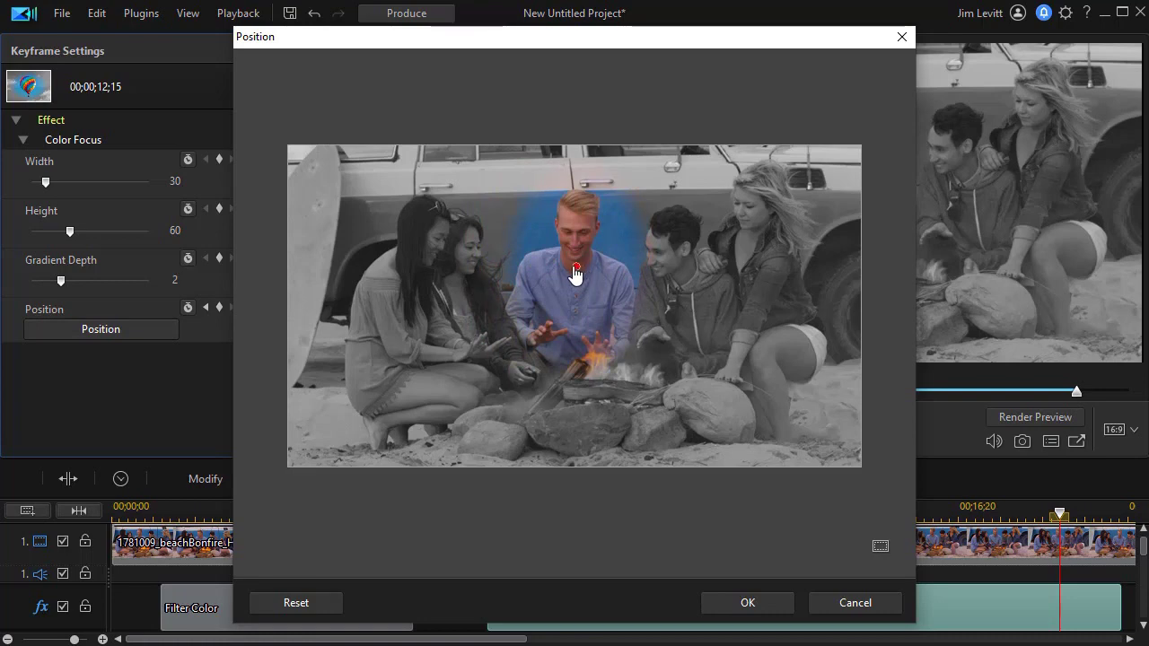
{"action": "left_click", "coordinate": [748, 603]}
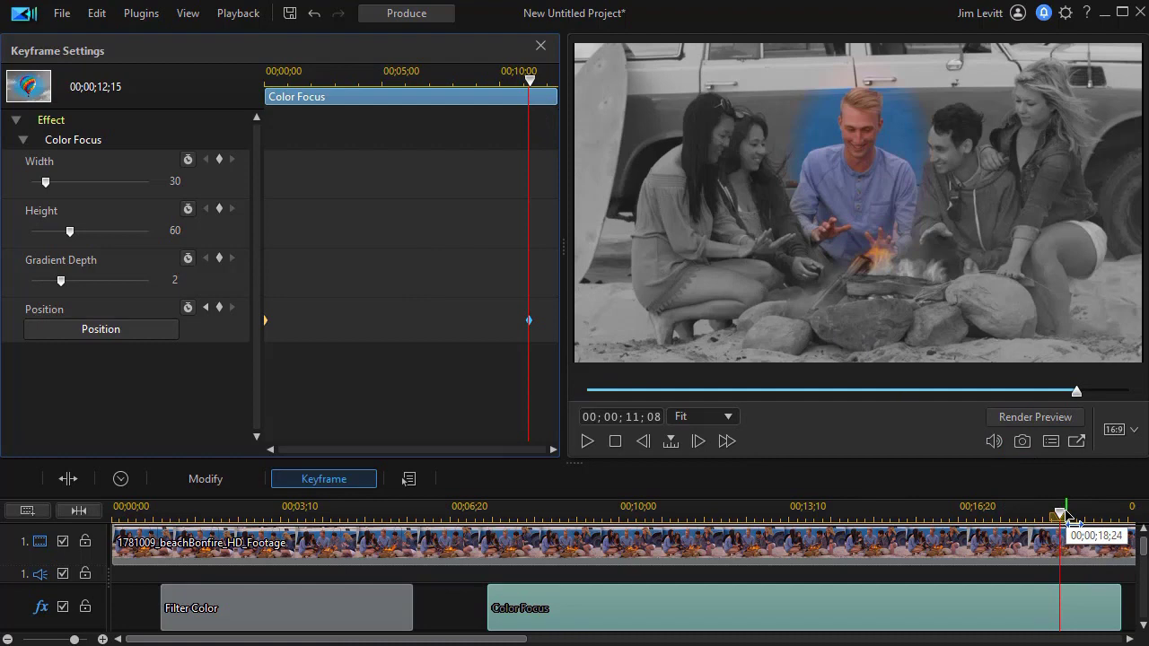
{"action": "left_click_drag", "start_coordinate": [1062, 505], "coordinate": [812, 565]}
{"action": "left_click", "coordinate": [788, 603]}
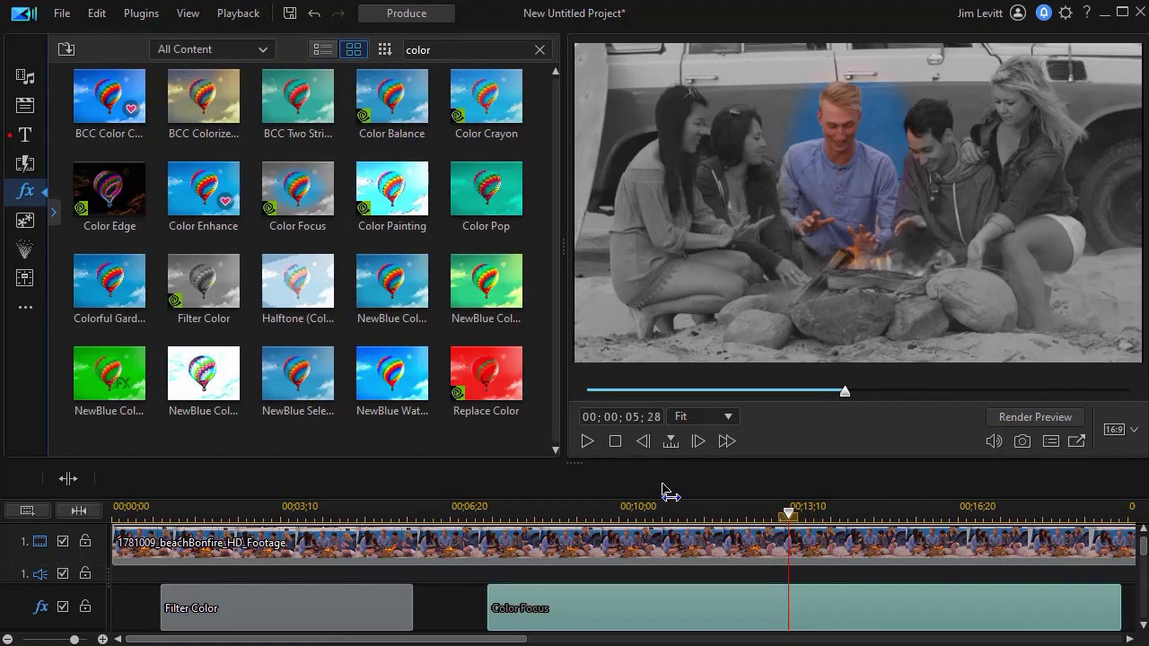
{"action": "left_click", "coordinate": [585, 441]}
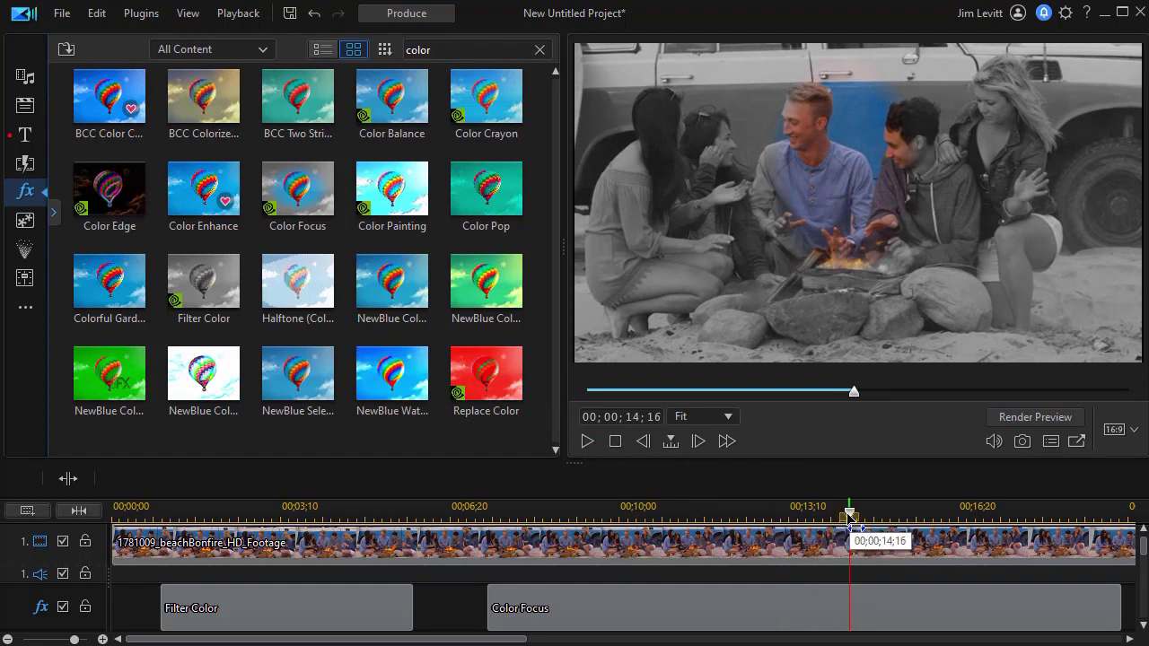
{"action": "left_click_drag", "start_coordinate": [850, 538], "coordinate": [668, 549]}
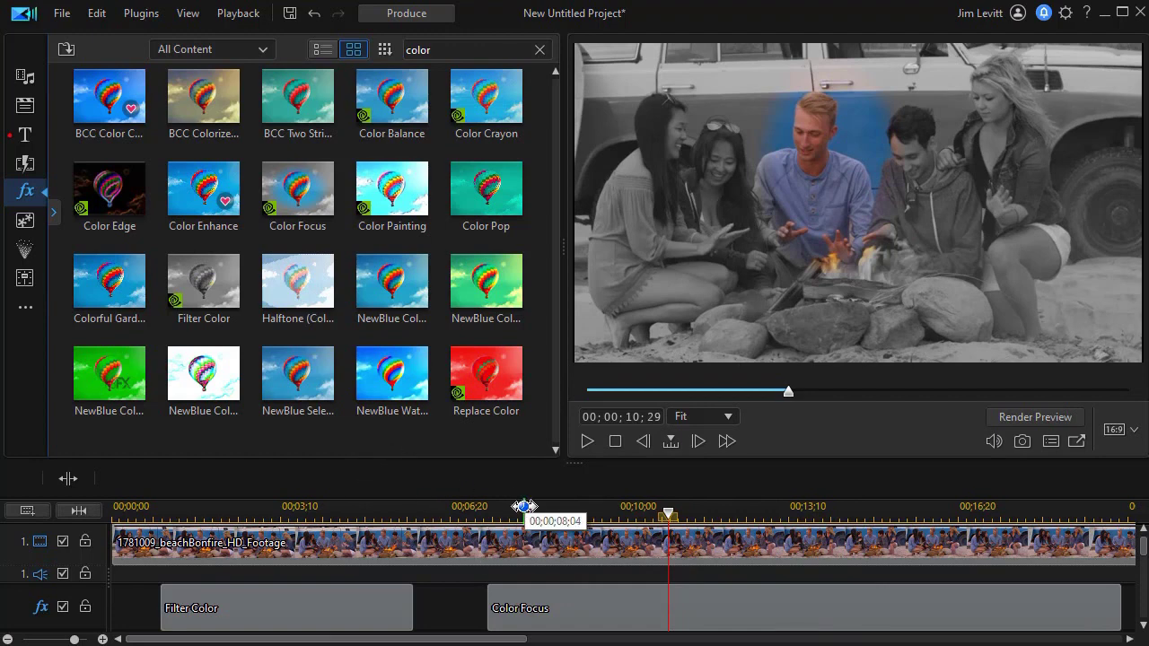
{"action": "left_click", "coordinate": [588, 600]}
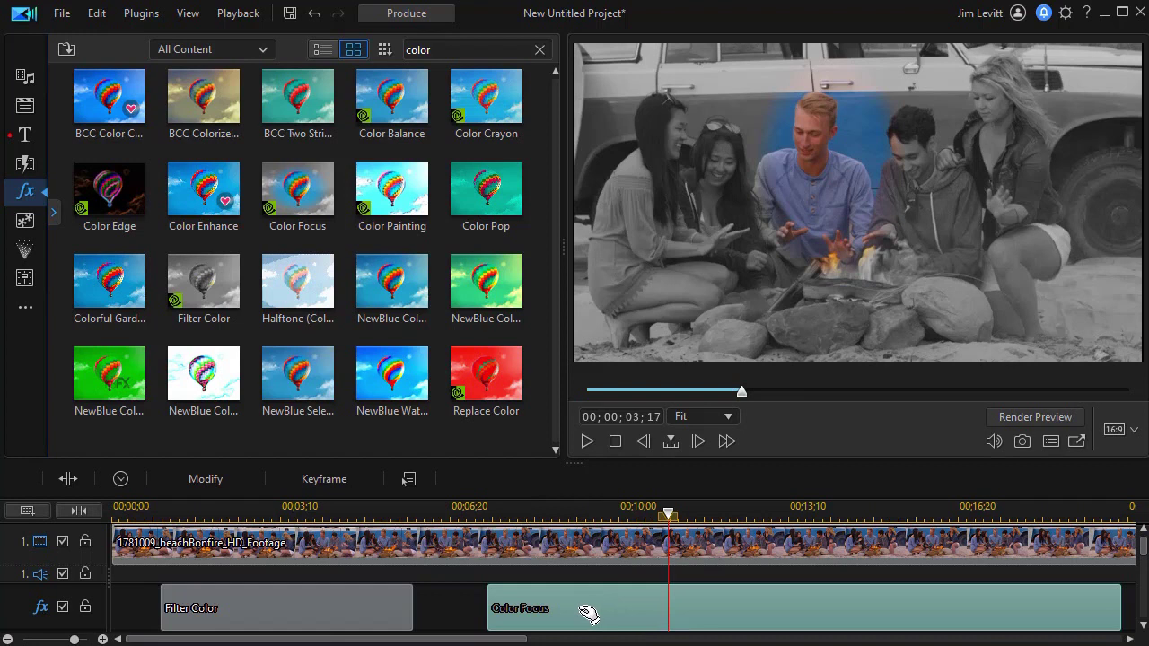
{"action": "double_click", "coordinate": [586, 609]}
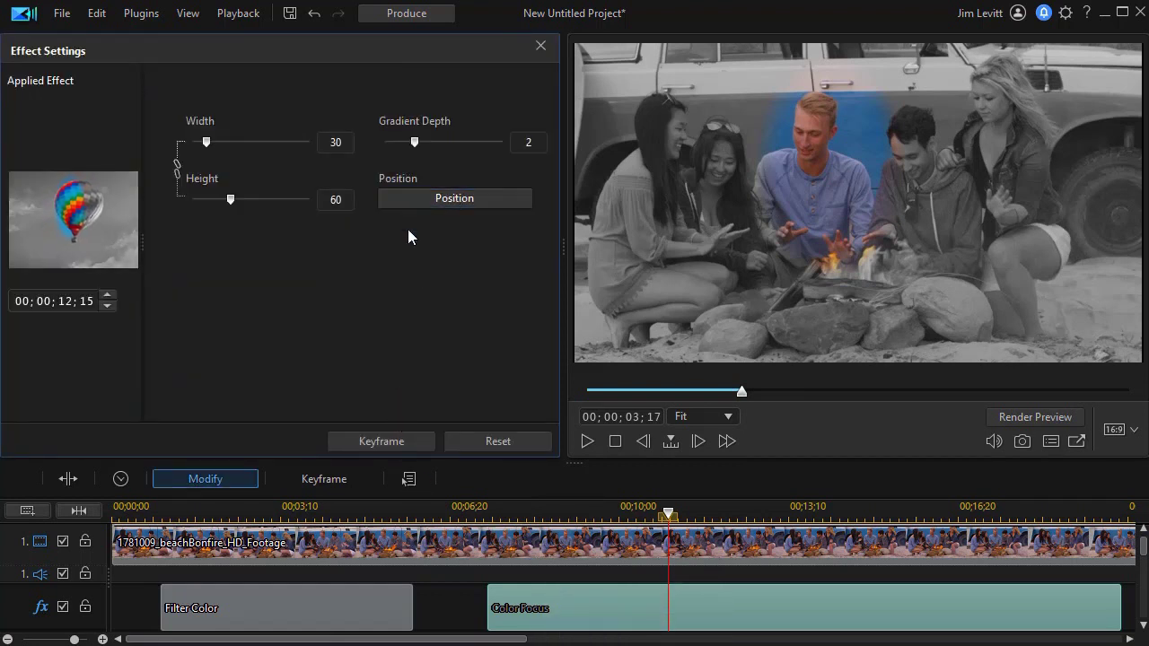
- Recentre the colour focus on the man as a mid-effect keyframe, then replay to check
{"action": "left_click", "coordinate": [379, 440]}
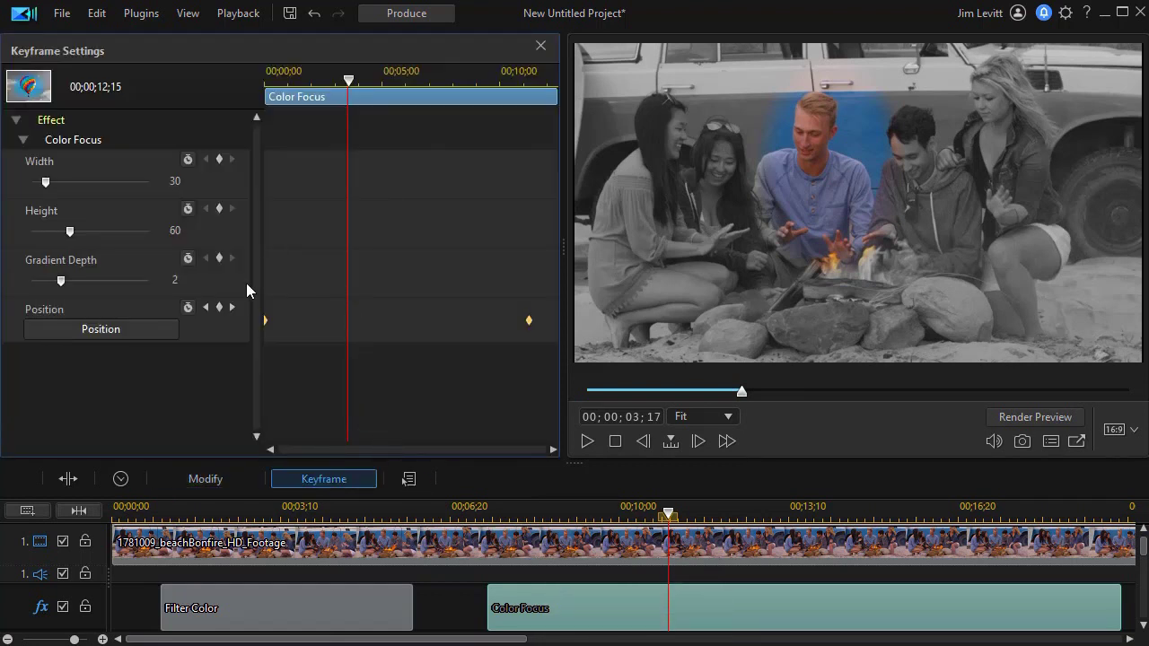
{"action": "left_click", "coordinate": [139, 328]}
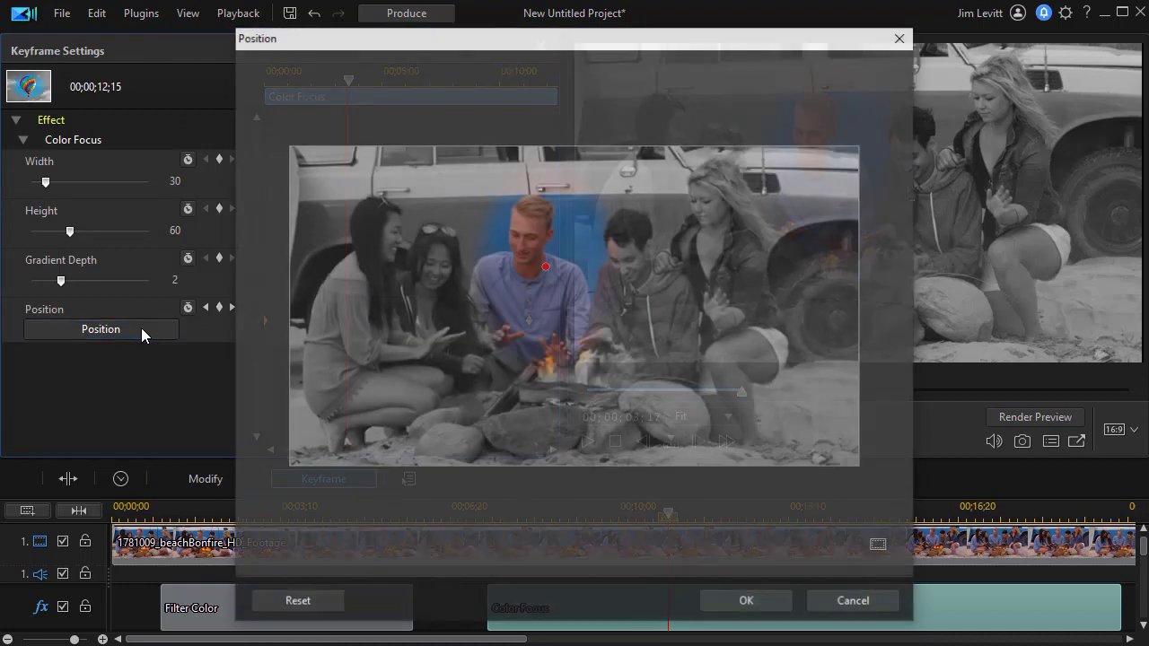
{"action": "left_click_drag", "start_coordinate": [545, 269], "coordinate": [532, 268]}
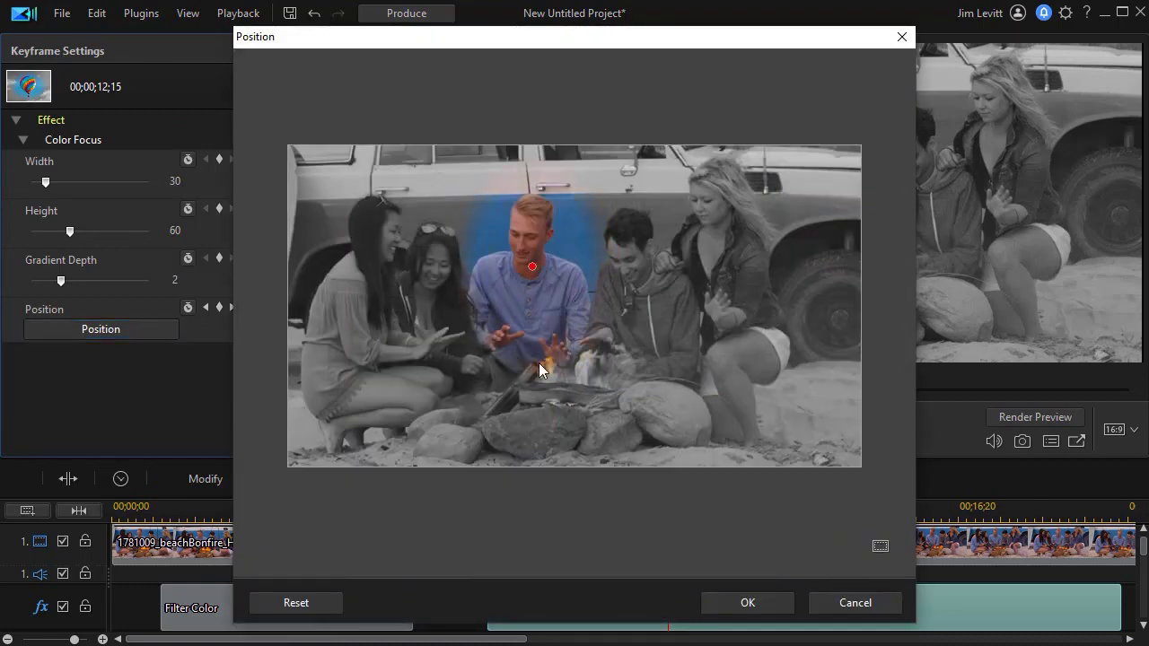
{"action": "left_click", "coordinate": [748, 602]}
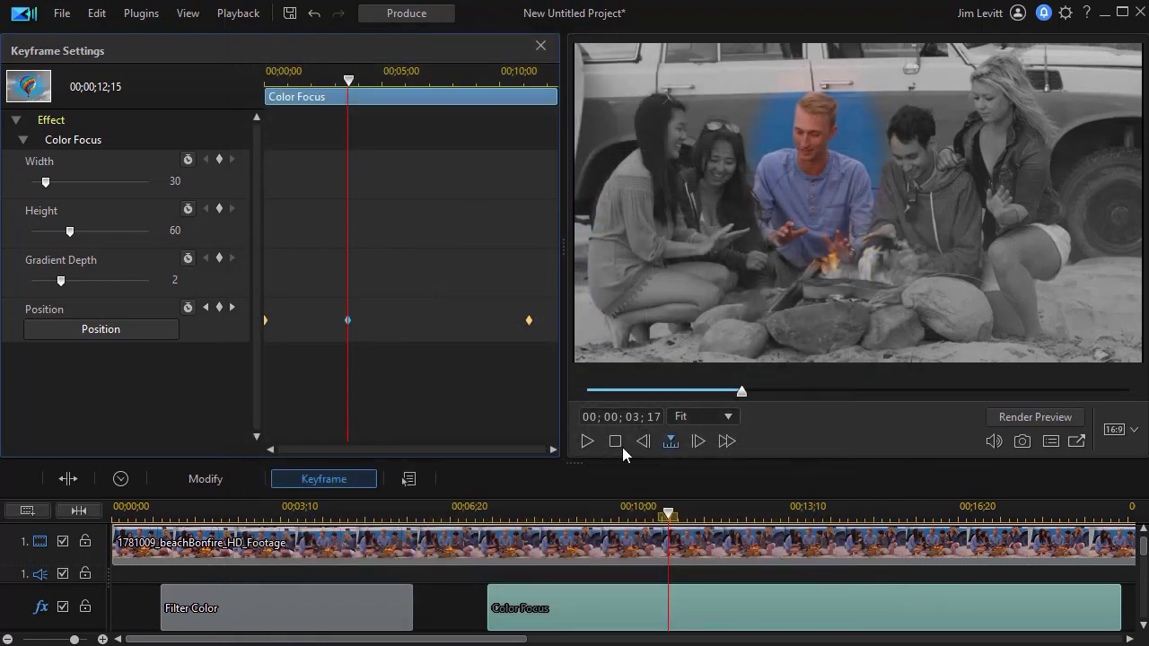
{"action": "left_click_drag", "start_coordinate": [667, 539], "coordinate": [507, 523]}
{"action": "left_click", "coordinate": [588, 439]}
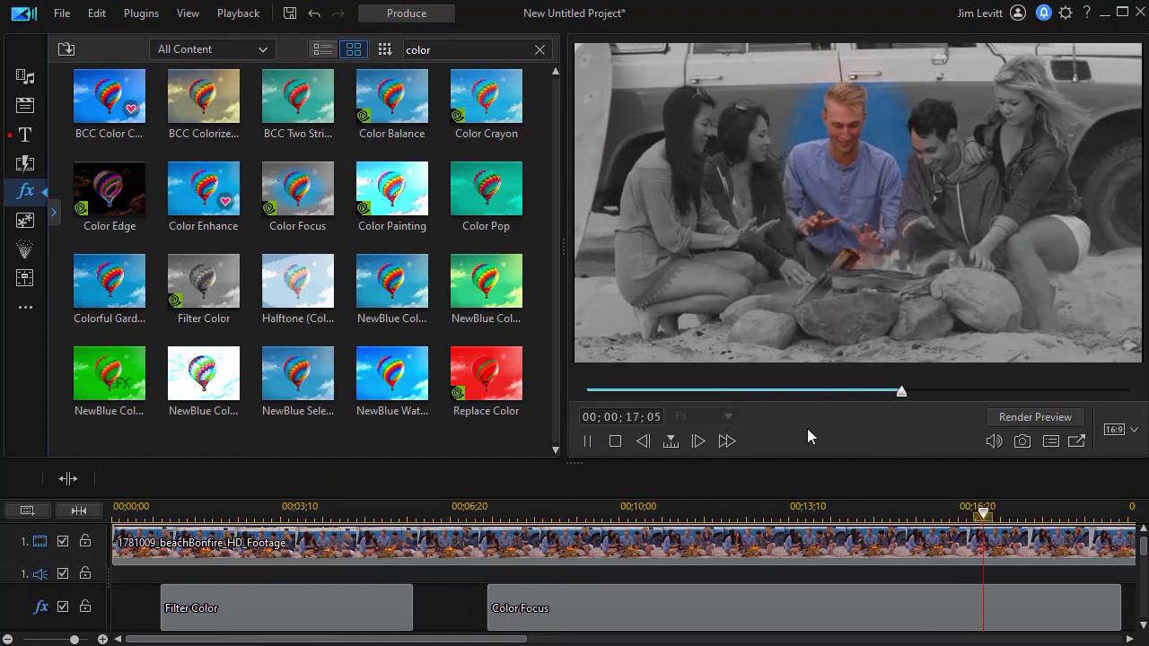
{"action": "left_click", "coordinate": [585, 441]}
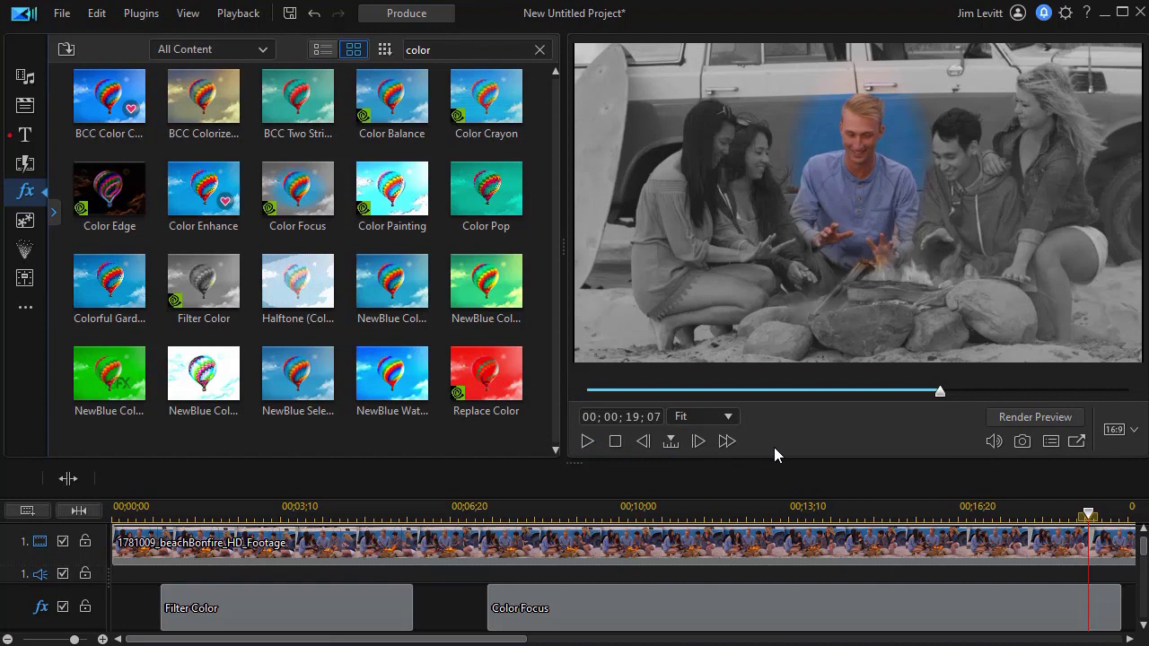